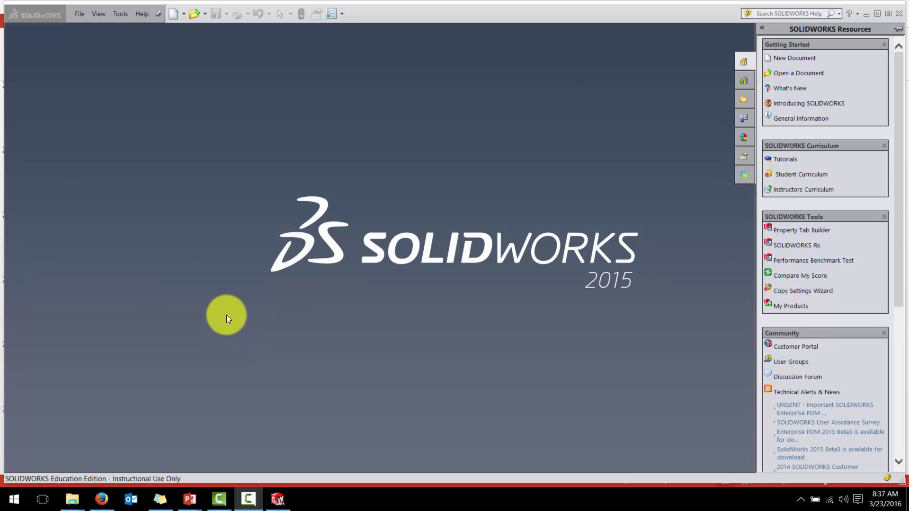
Step: Create a new drawing from the Drawing template on an A (ANSI) Landscape sheet, skipping the model view
click(172, 15)
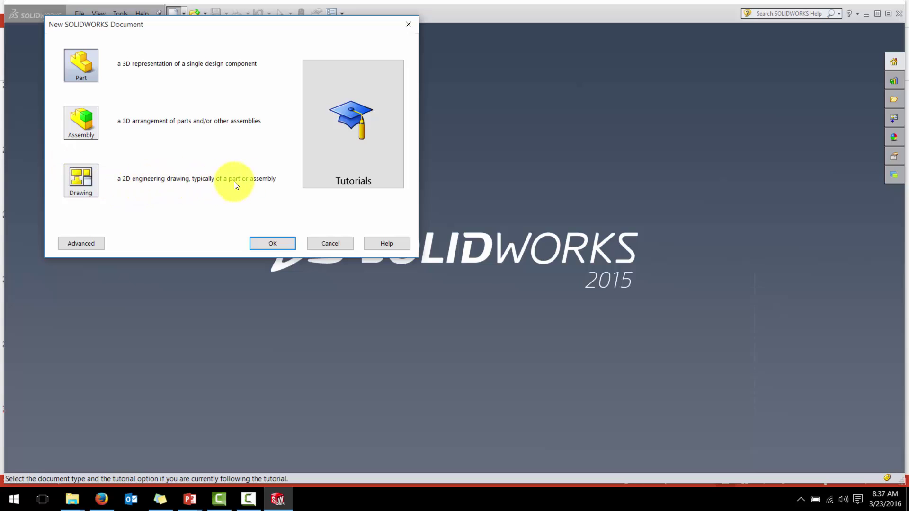
click(82, 243)
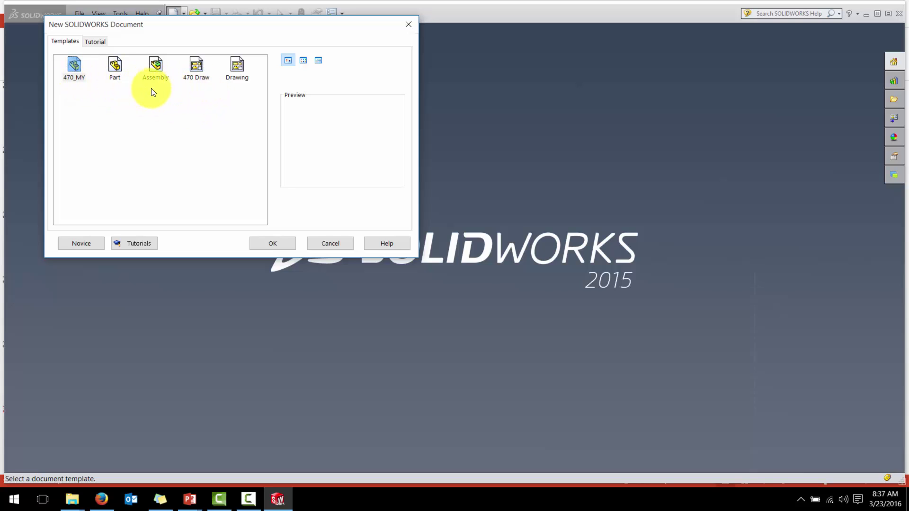
click(239, 68)
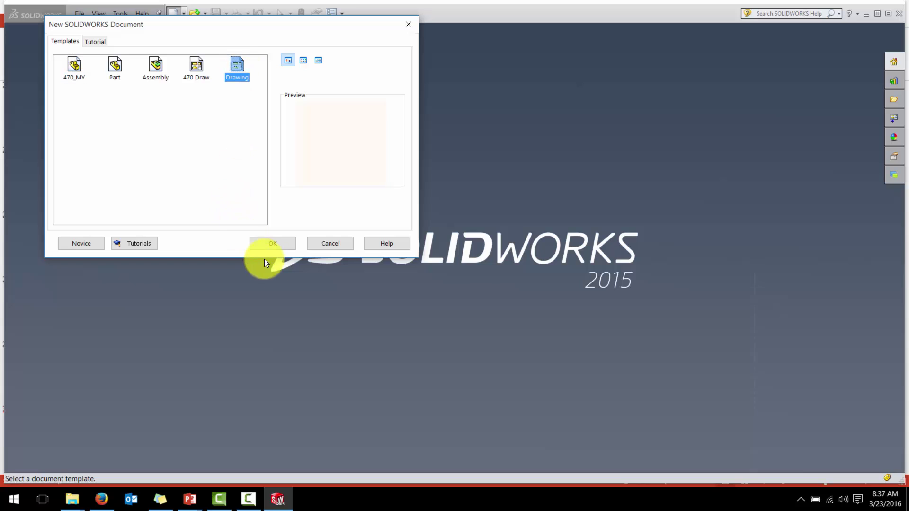
click(272, 243)
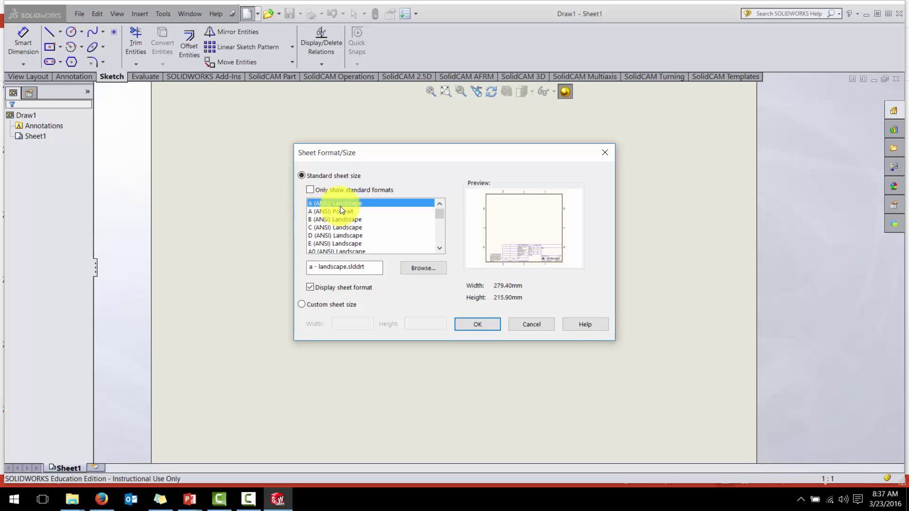
click(488, 324)
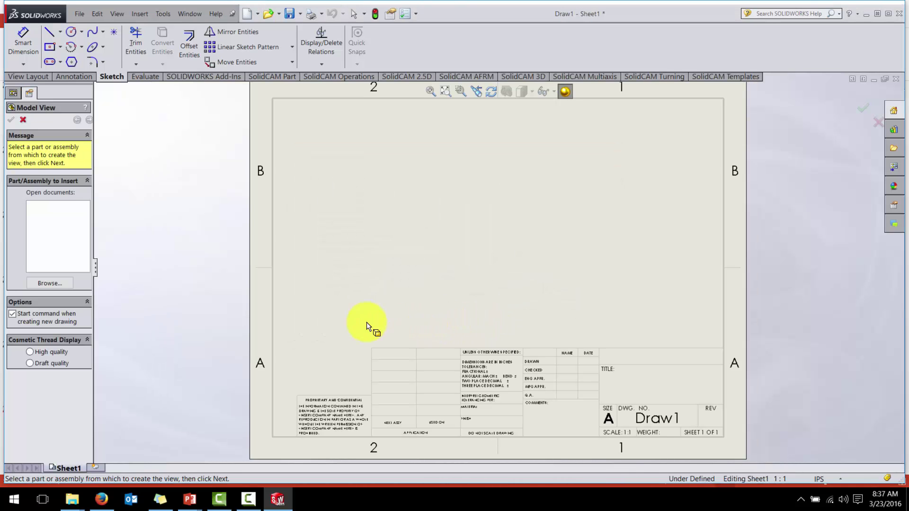
click(23, 121)
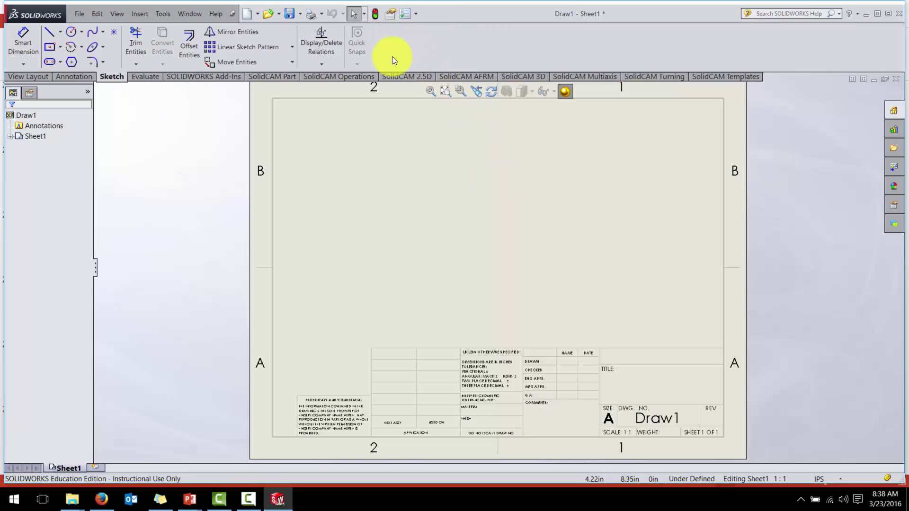
Step: Enter the author's name in the Summary tab of the drawing's file properties
click(391, 13)
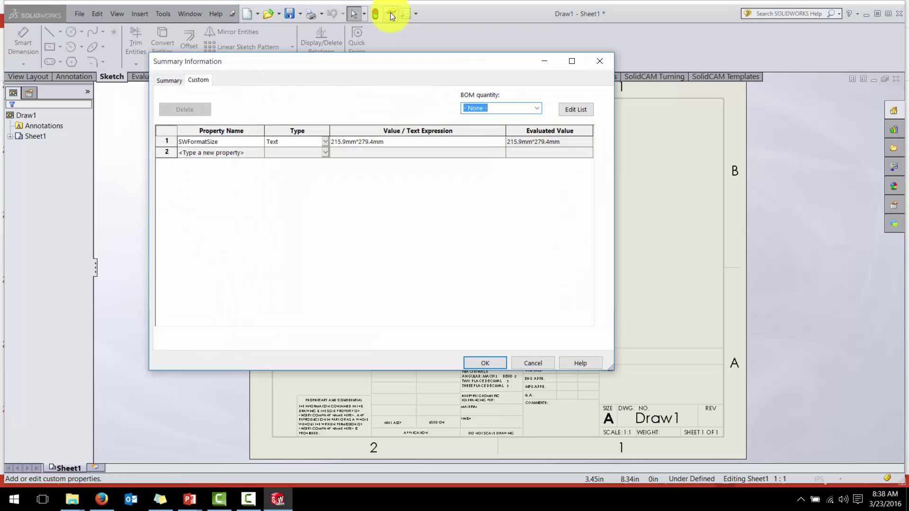
click(176, 81)
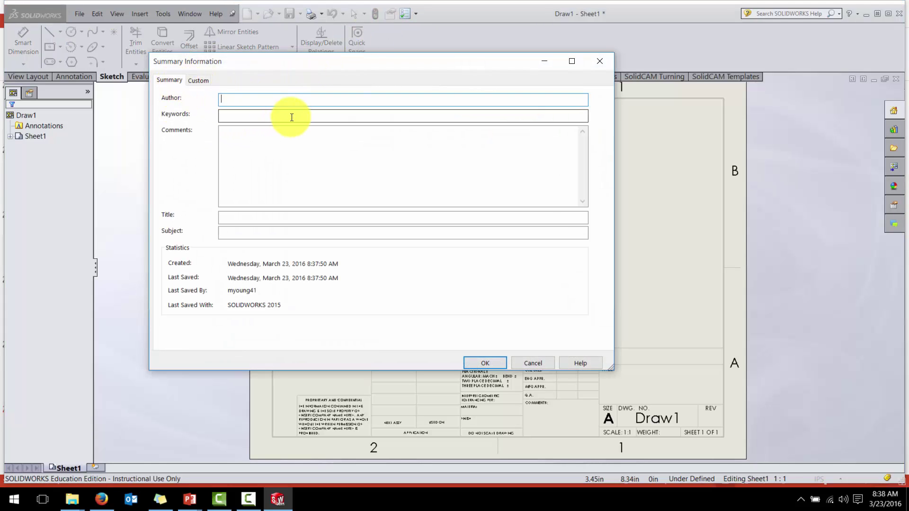
text(M Young)
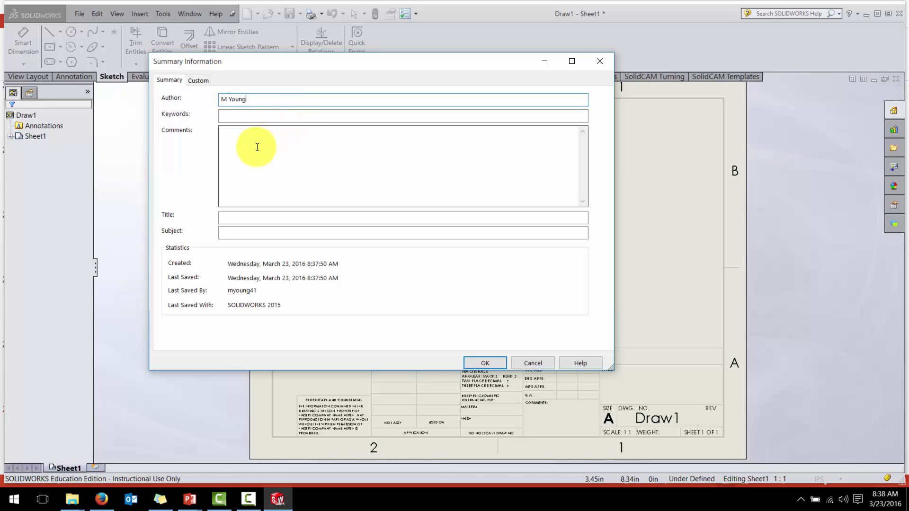
click(488, 362)
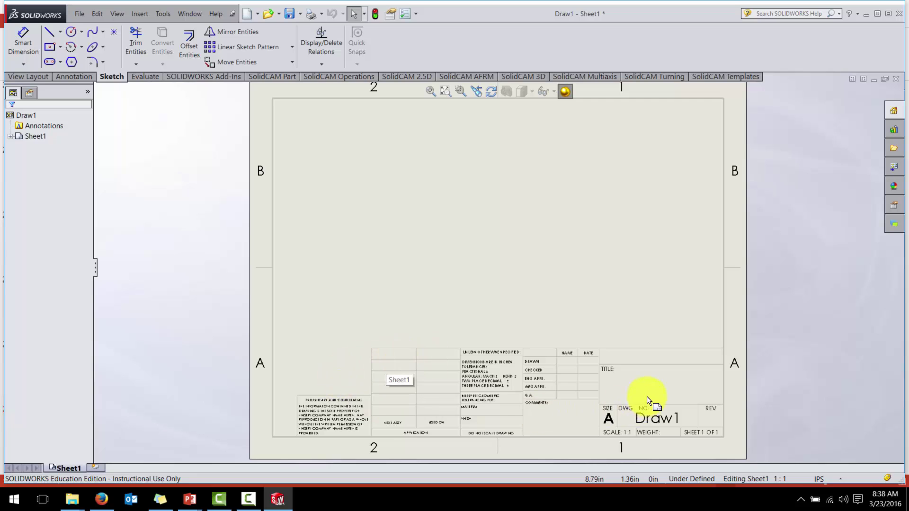
Step: Switch Sheet1 into Edit Sheet Format mode
scroll(646, 395, down, 5)
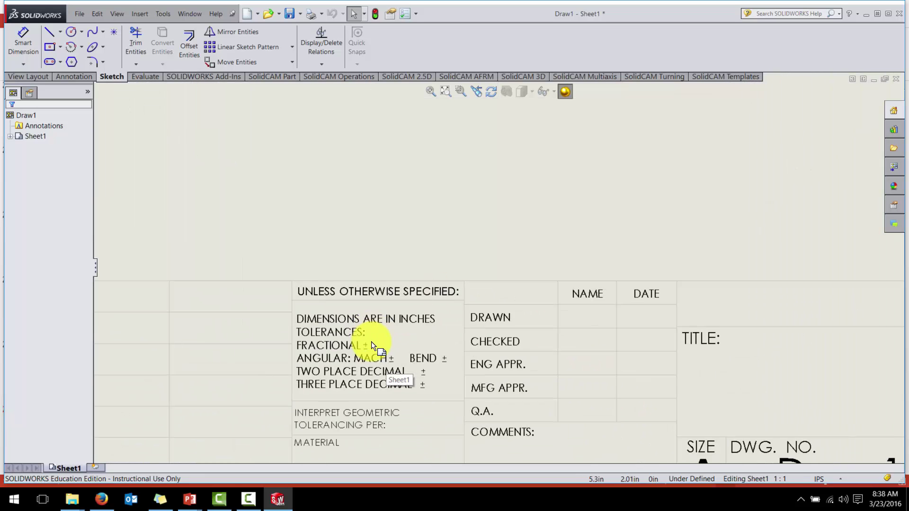
click(361, 319)
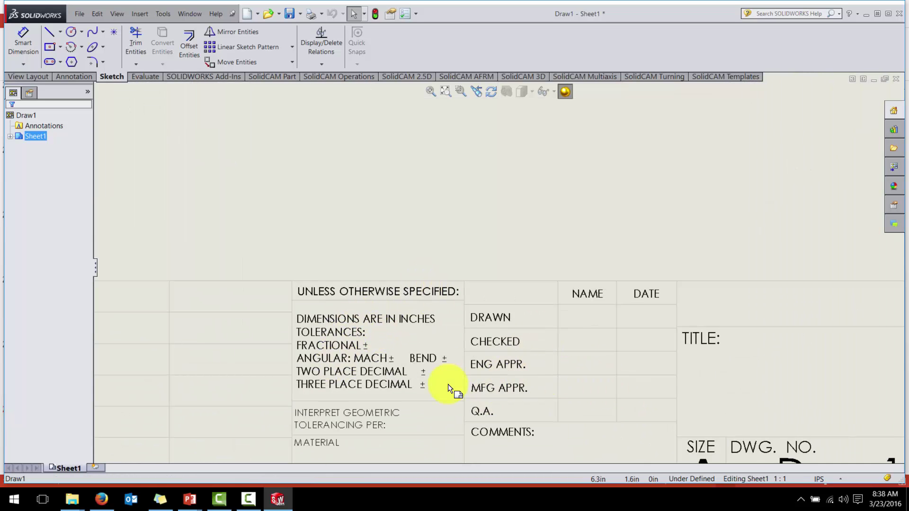
scroll(619, 364, up, 2)
scroll(625, 361, up, 2)
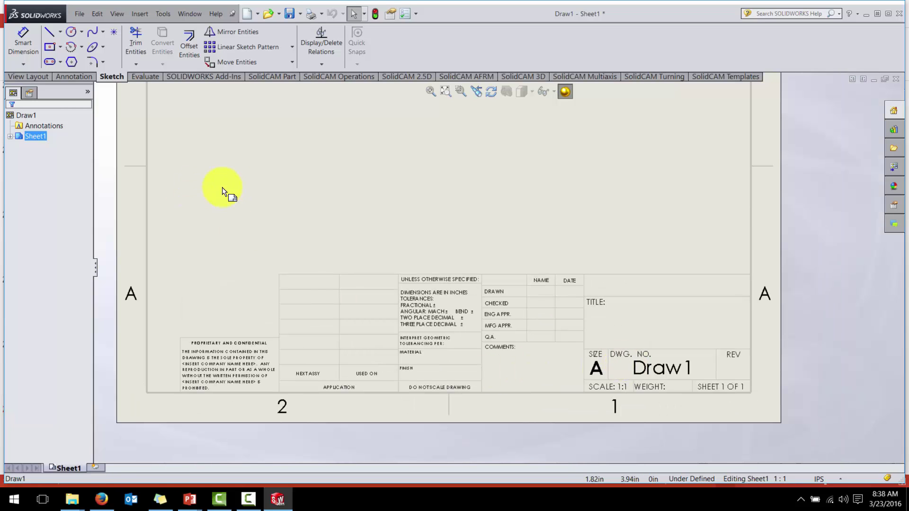
right_click(38, 136)
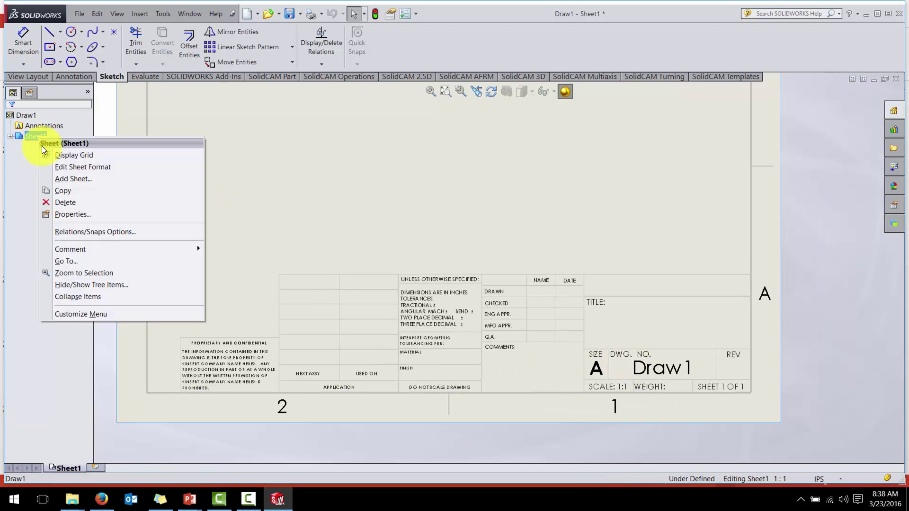
click(93, 167)
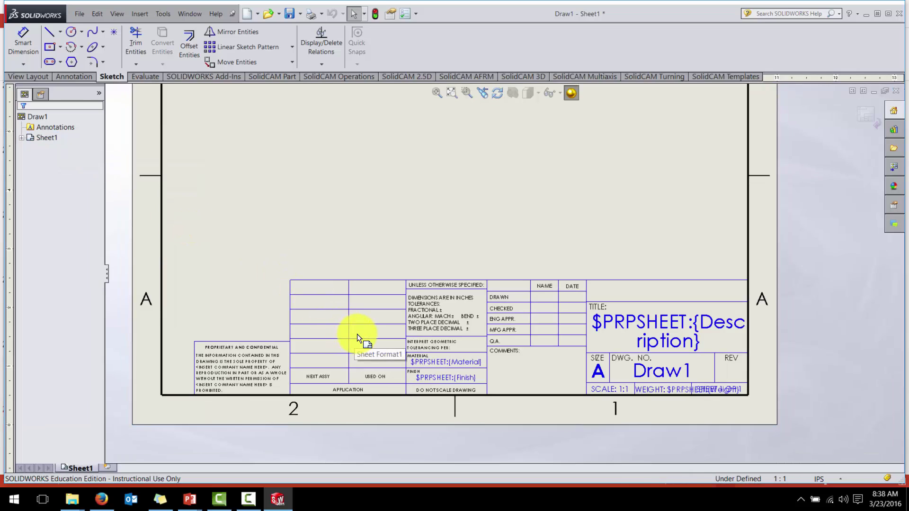
Step: Inspect the DRAWN note in the title block, then deselect it
scroll(496, 321, down, 5)
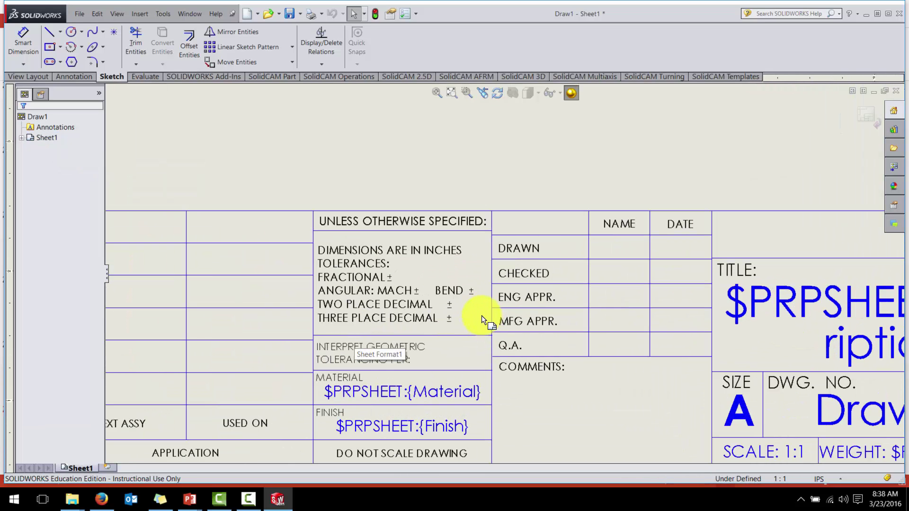
click(521, 247)
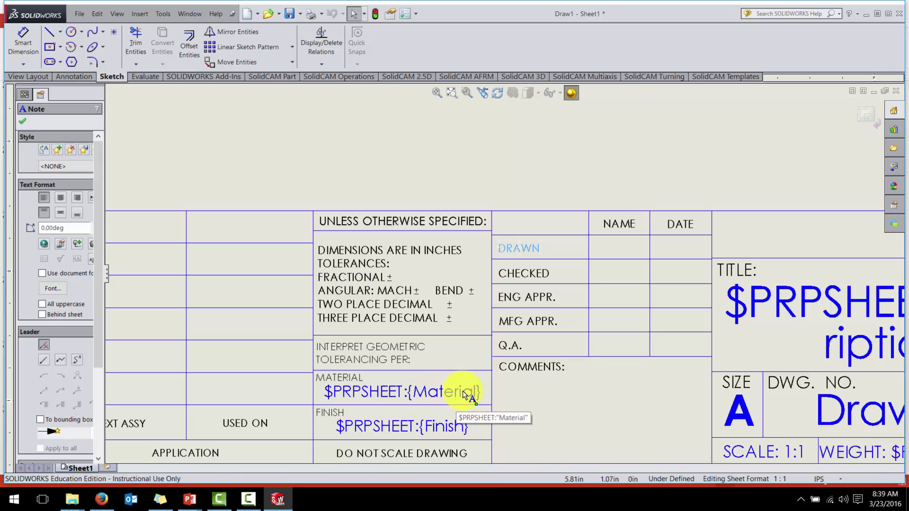
scroll(462, 390, up, 5)
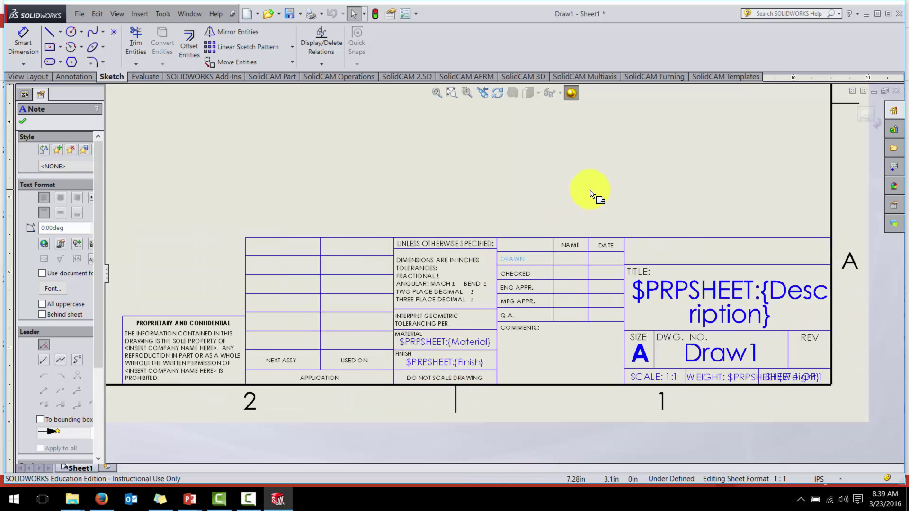
click(590, 189)
scroll(557, 262, down, 5)
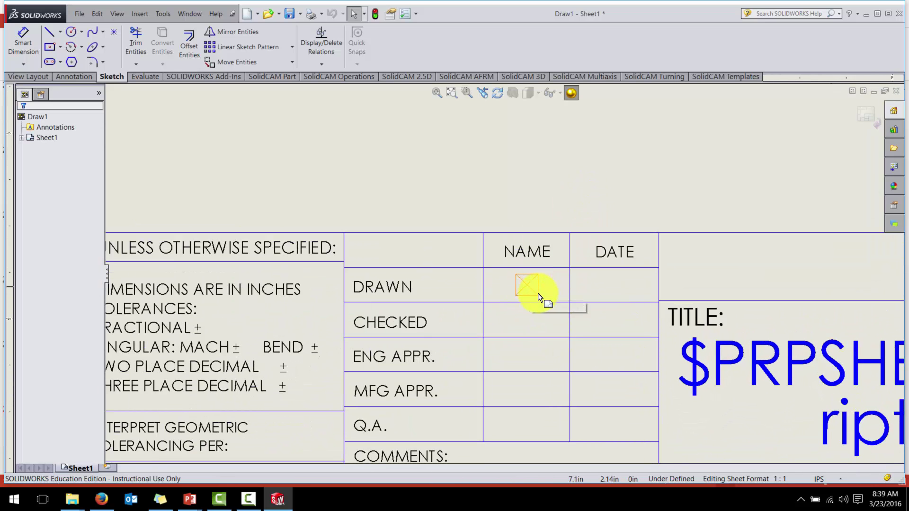
Step: Add a note in the DRAWN name cell linked to the SW-Author property
click(530, 287)
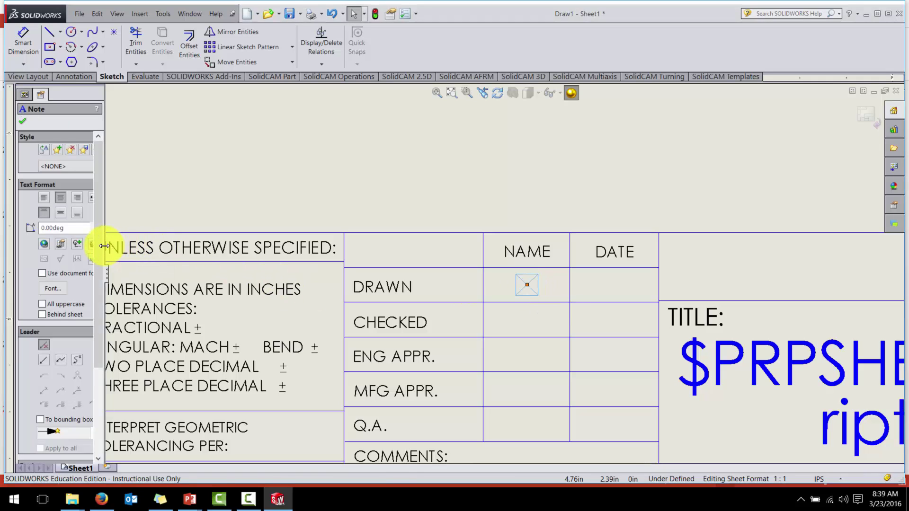
drag(105, 246, 240, 247)
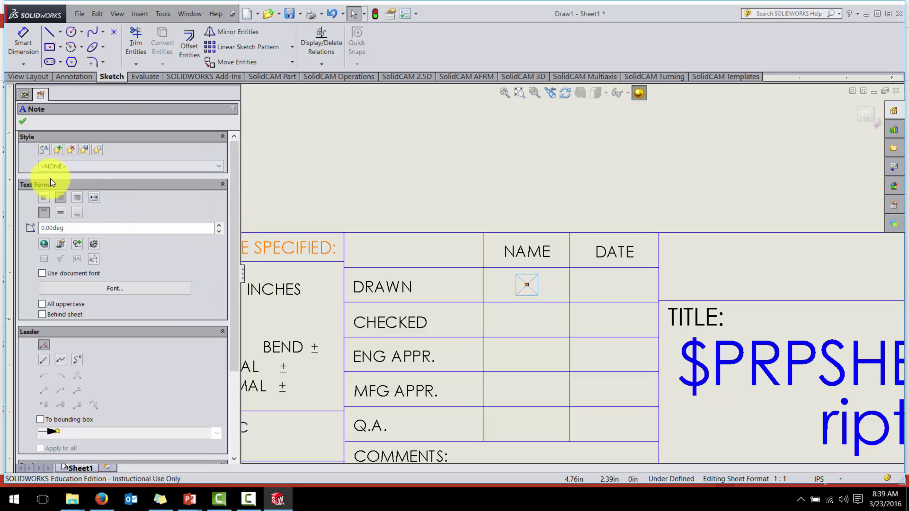
click(61, 243)
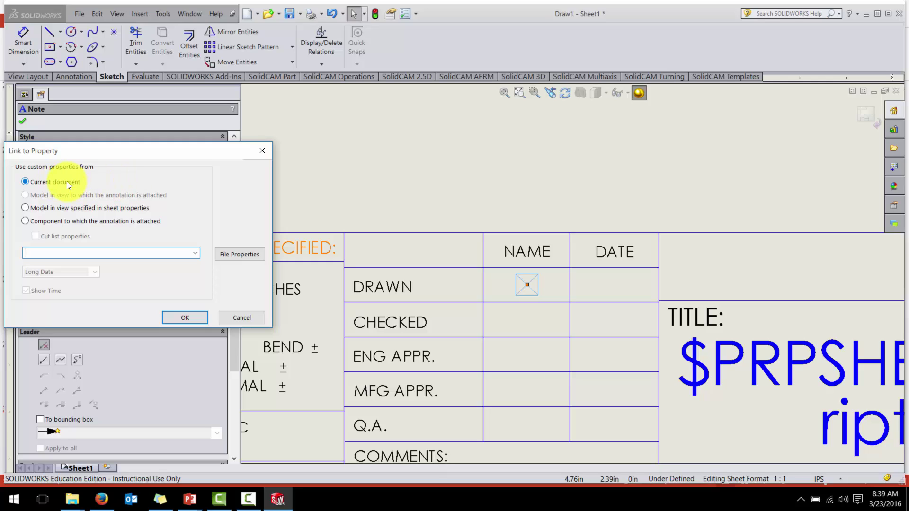
click(194, 254)
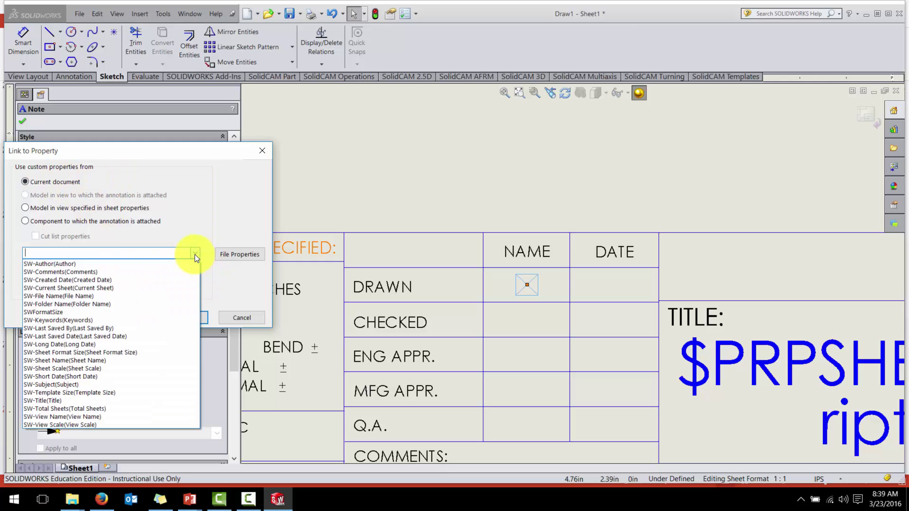
click(121, 264)
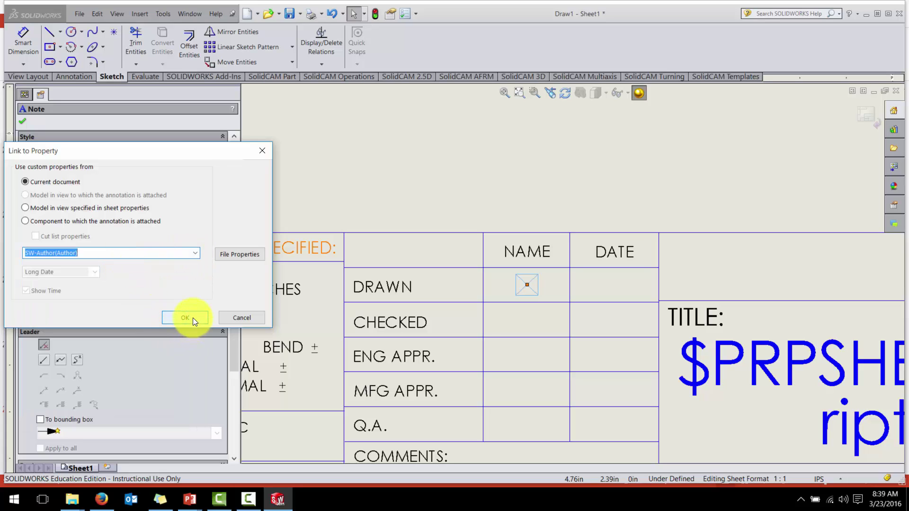
click(179, 317)
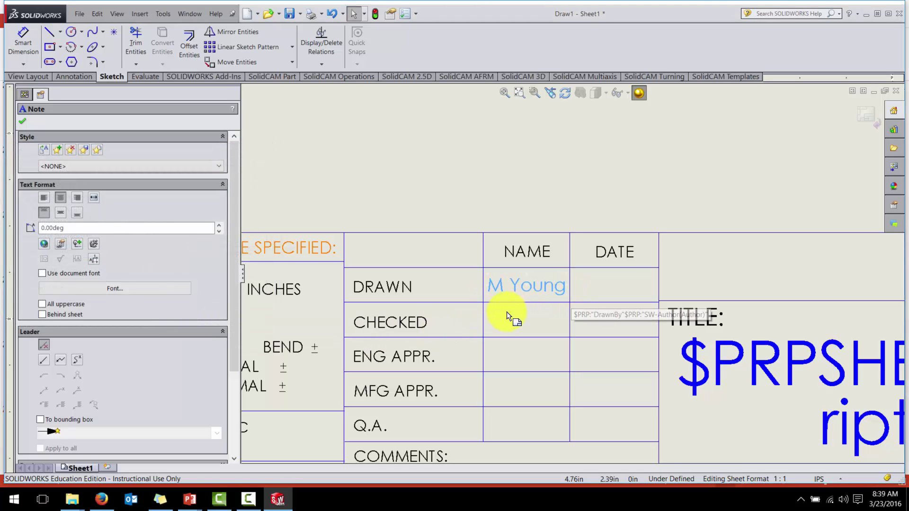
Step: Add a note in the DATE cell linked to SW-Created Date in Short Date format
click(613, 286)
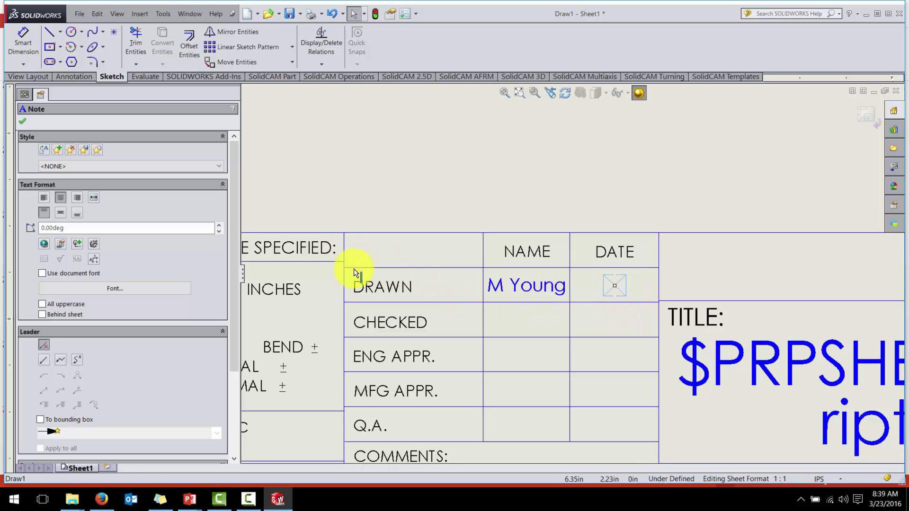
click(62, 243)
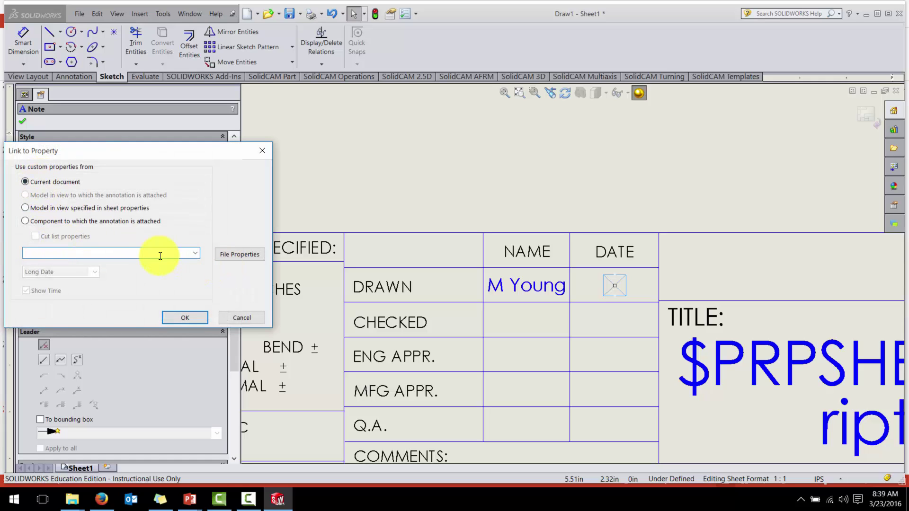
click(196, 253)
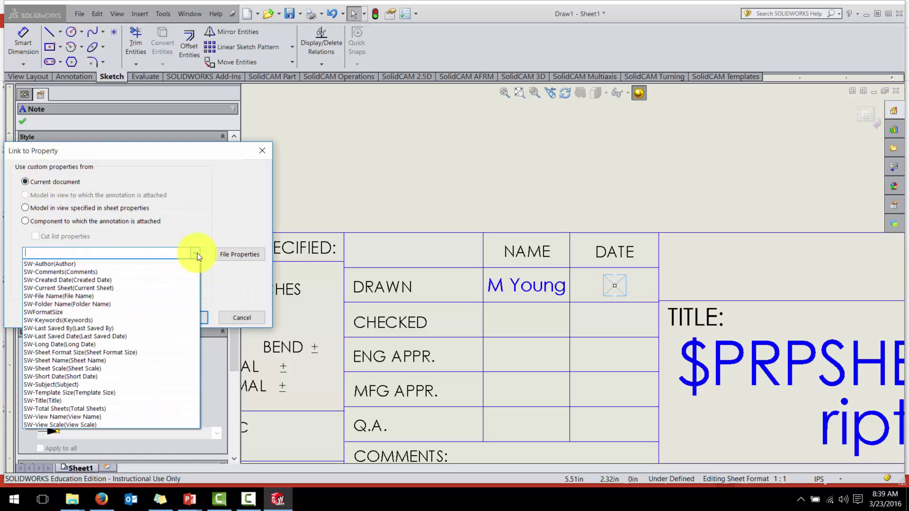
click(143, 279)
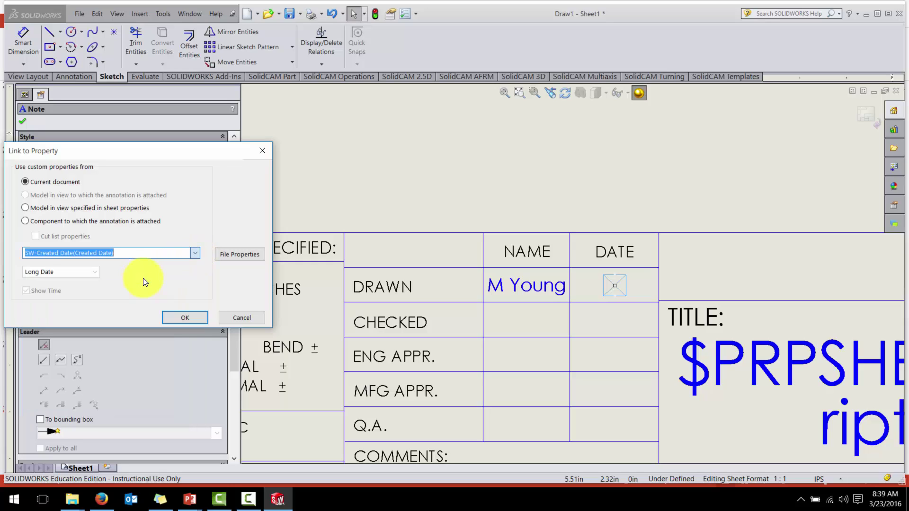
click(98, 272)
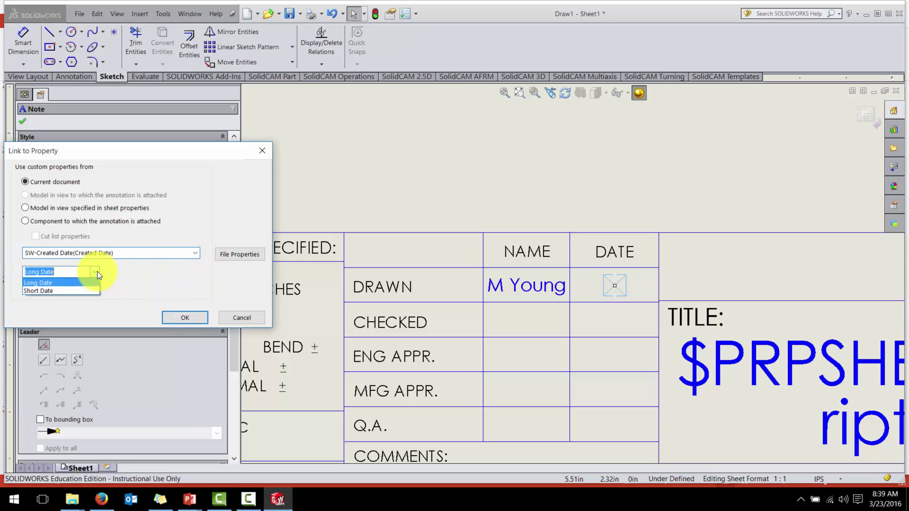
click(72, 291)
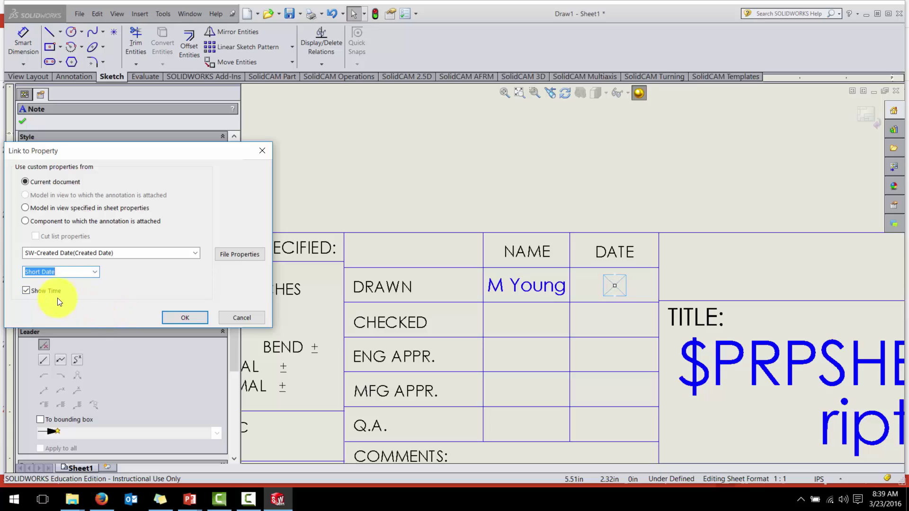
click(189, 316)
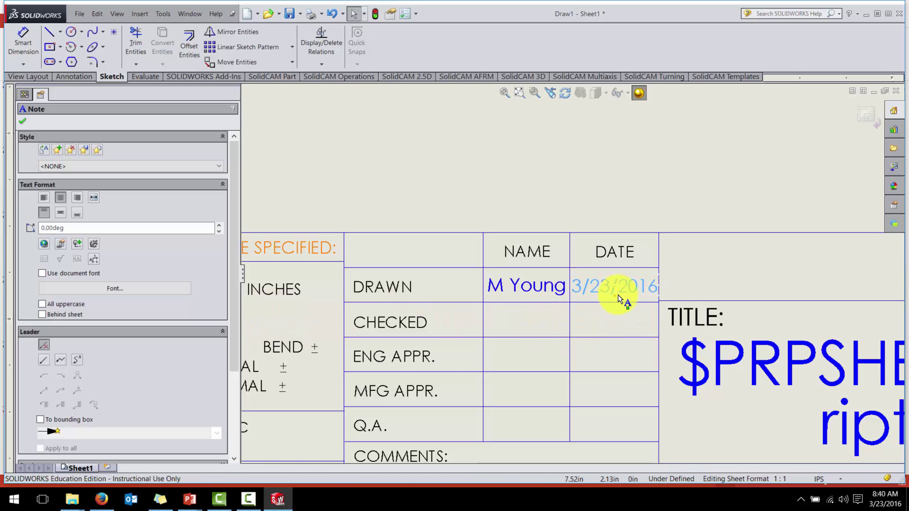
Step: Zoom into the title block and select the tolerance note under UNLESS OTHERWISE SPECIFIED
scroll(618, 294, up, 3)
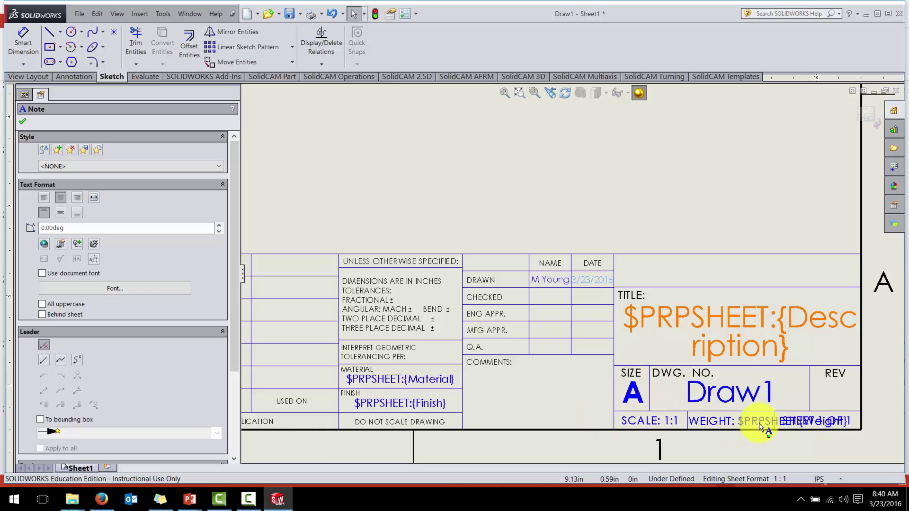
scroll(764, 422, down, 2)
scroll(349, 317, up, 1)
scroll(366, 287, down, 3)
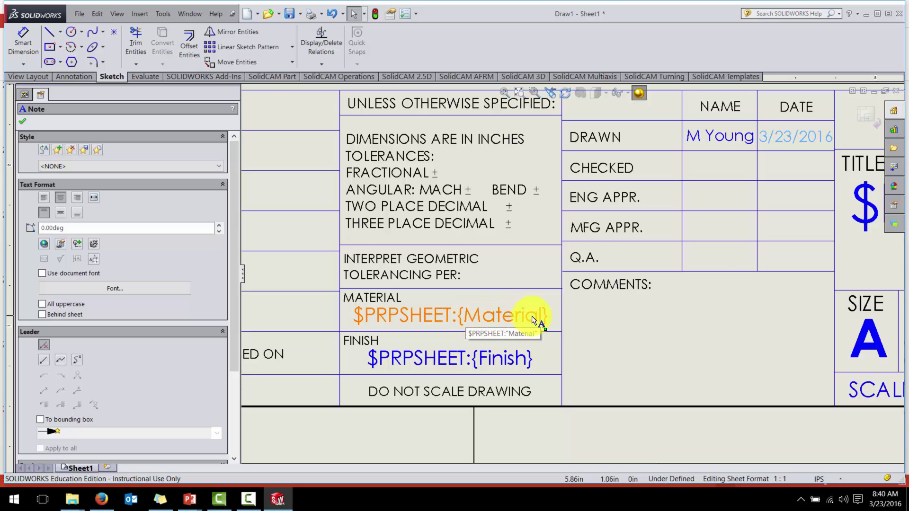
scroll(532, 316, up, 2)
scroll(532, 316, up, 2)
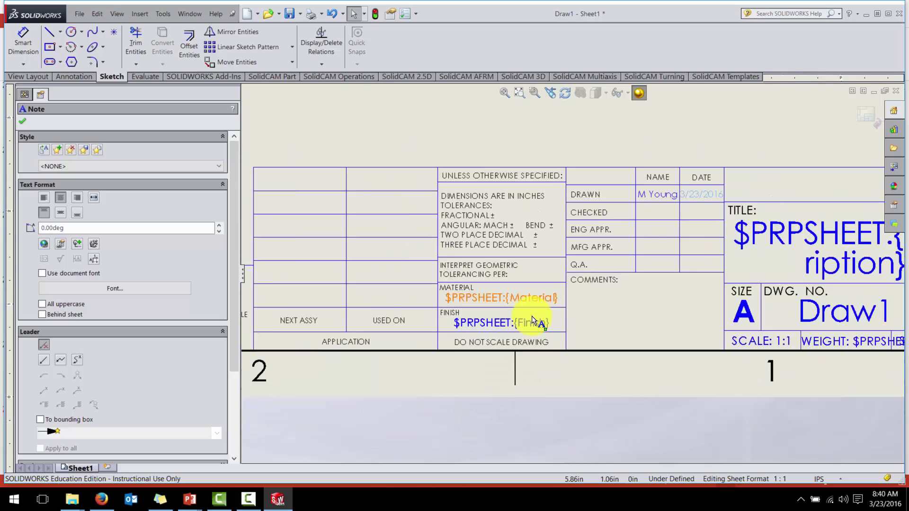
scroll(531, 316, up, 1)
scroll(515, 208, down, 2)
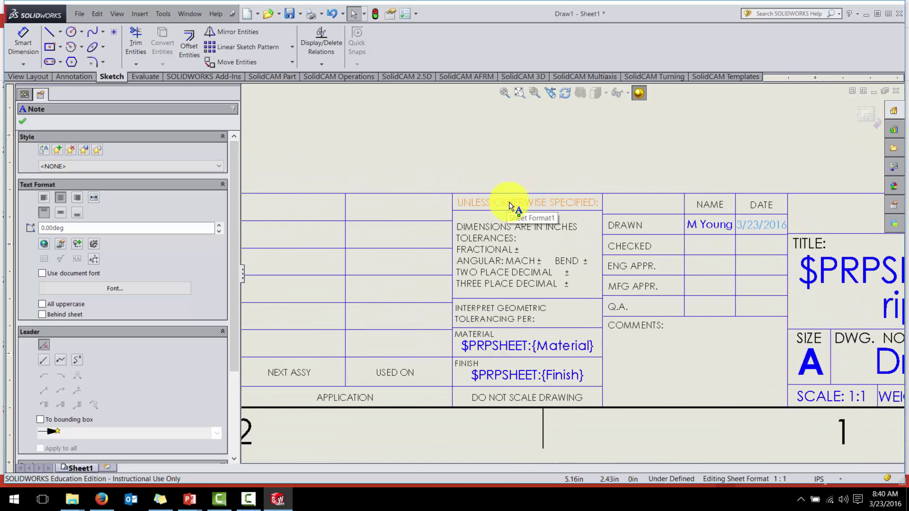
scroll(573, 214, down, 2)
scroll(541, 238, down, 2)
scroll(499, 273, down, 2)
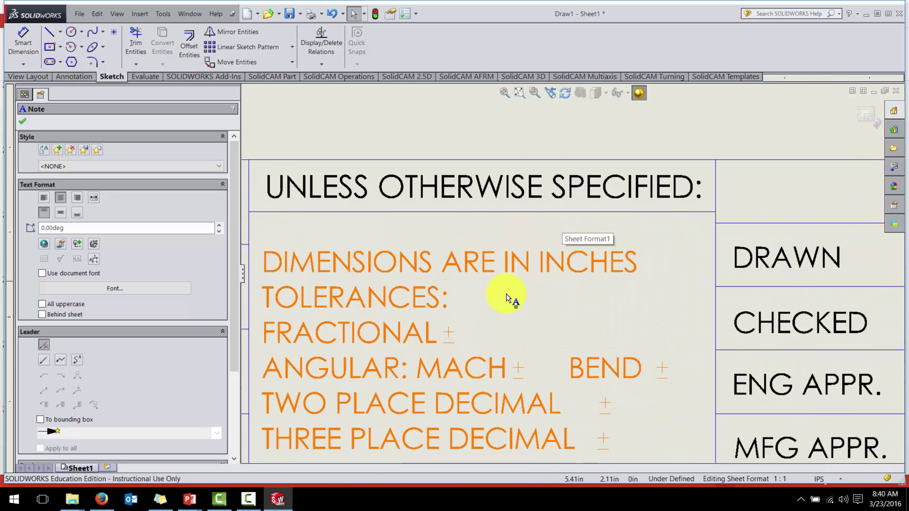
click(463, 349)
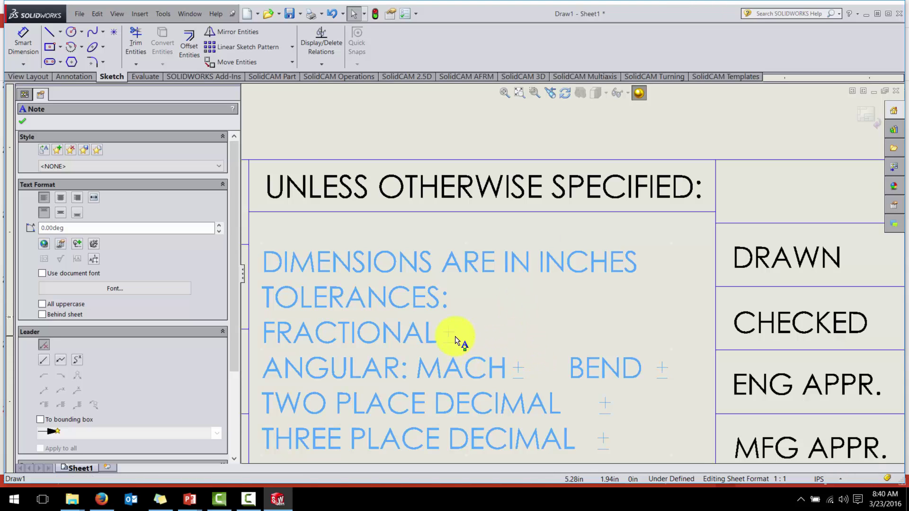
Step: Set the fractional tolerance to ±1/16 and angular MACH to ±0.1° in the tolerance note
double_click(450, 336)
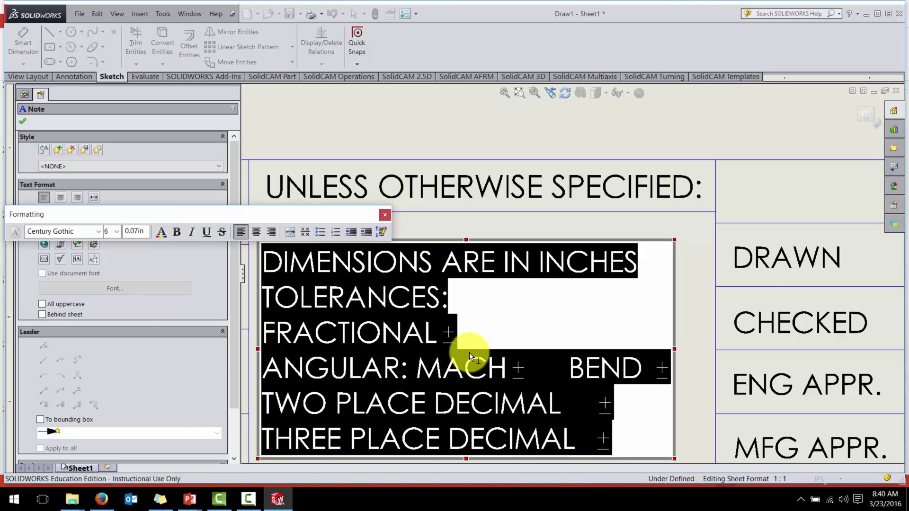
click(479, 334)
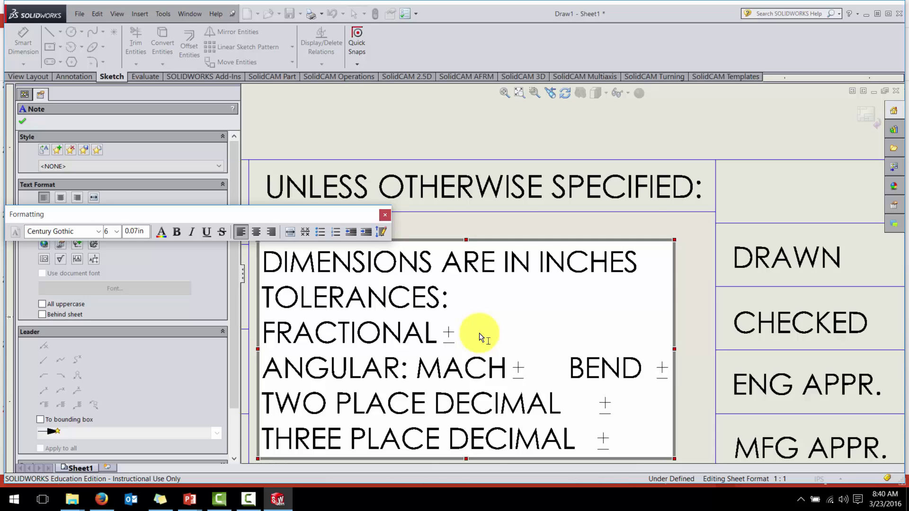
text(/16)
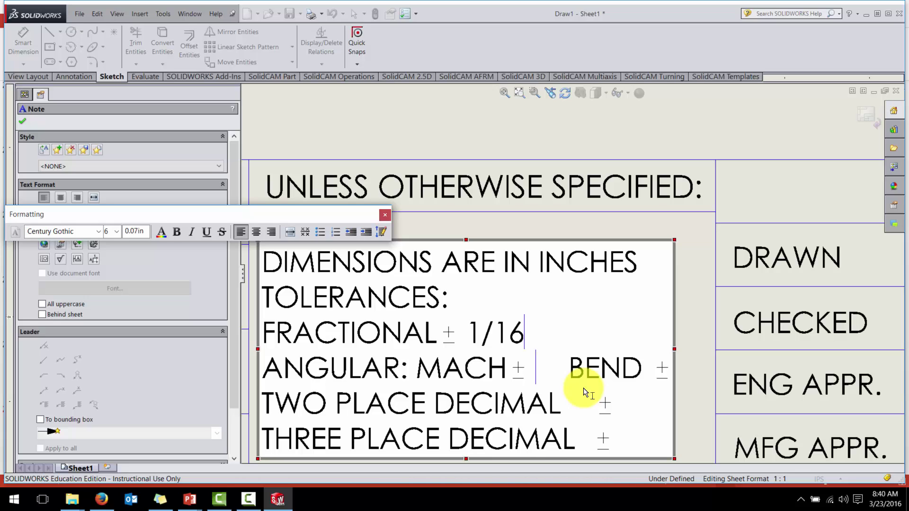
key(Left)
key(Left)
key(Right)
text(0.1)
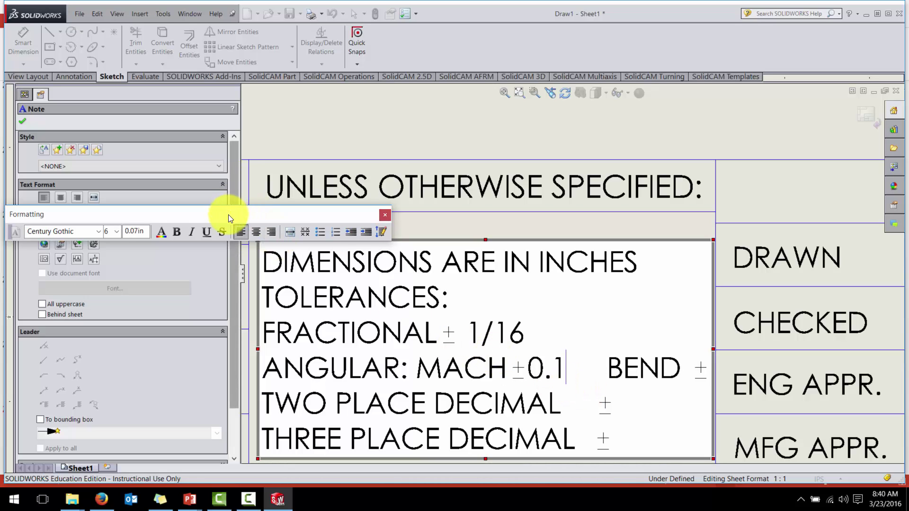
drag(228, 214, 235, 157)
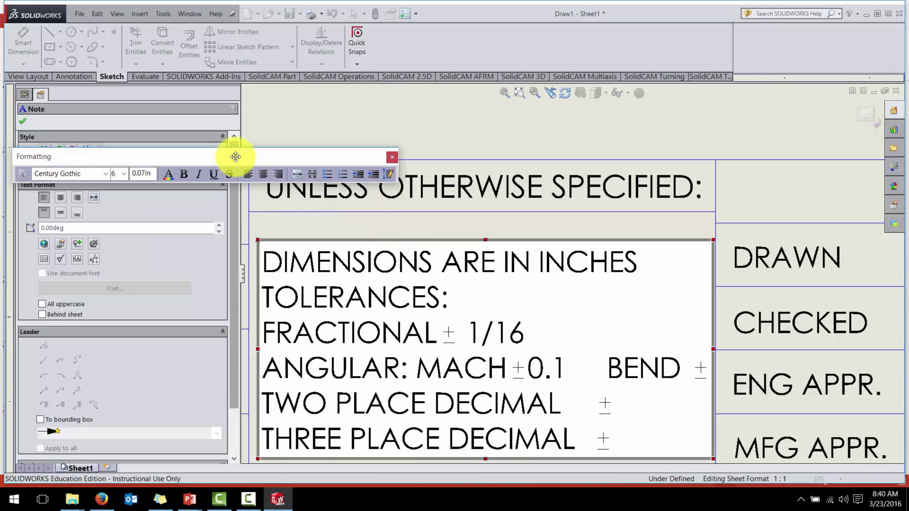
click(79, 244)
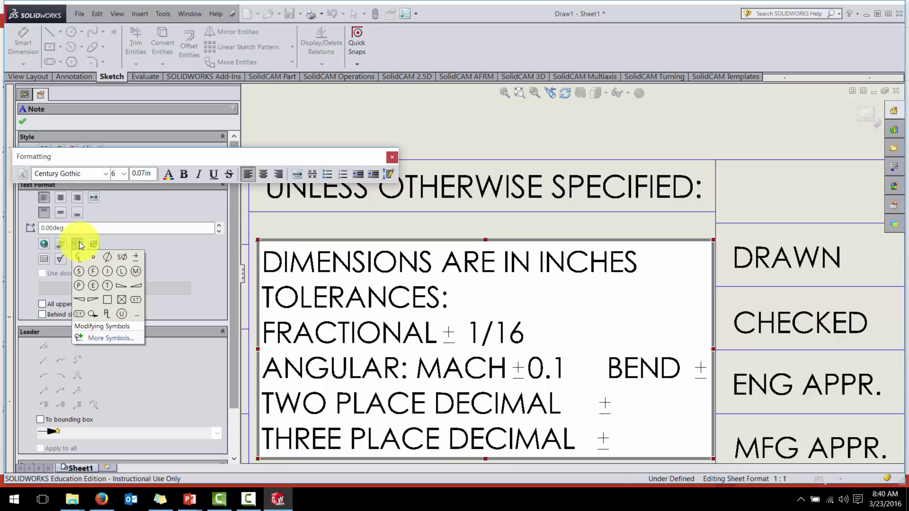
click(93, 258)
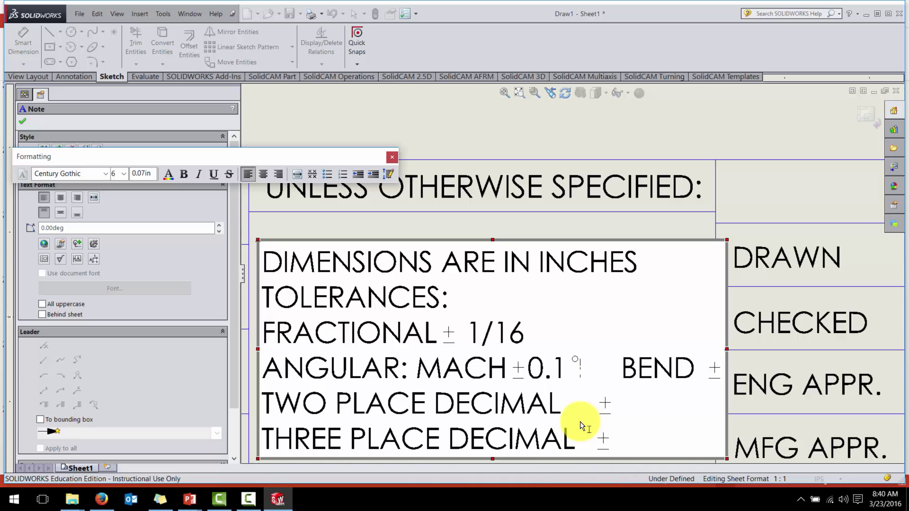
key(Delete)
key(Delete)
key(Delete)
key(Delete)
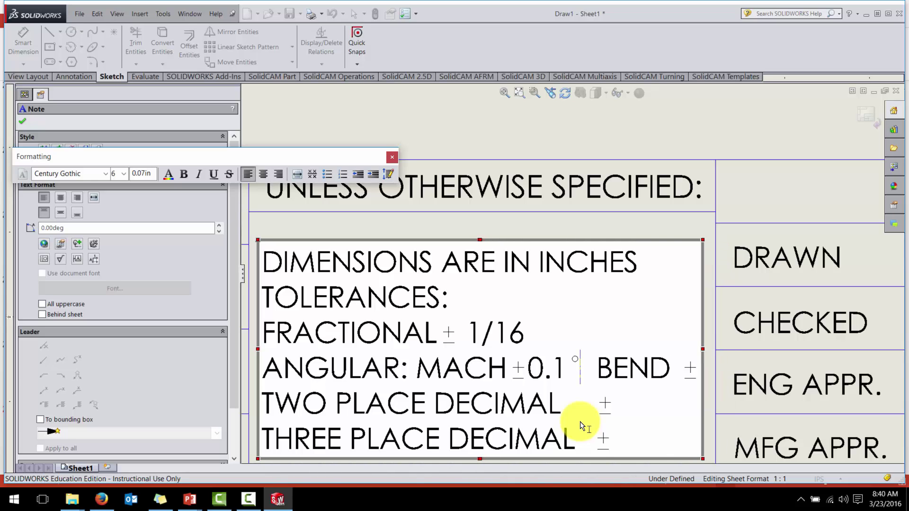
Step: Set BEND to ±1°, two-place decimal to ±0.01 and three-place to ±0.005
key(Right)
key(Right)
key(Right)
key(Right)
key(Right)
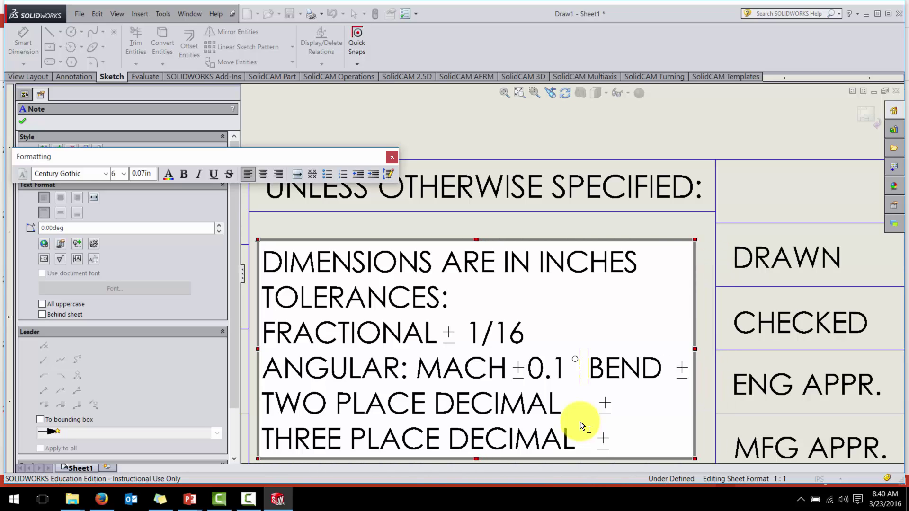
key(End)
text(1)
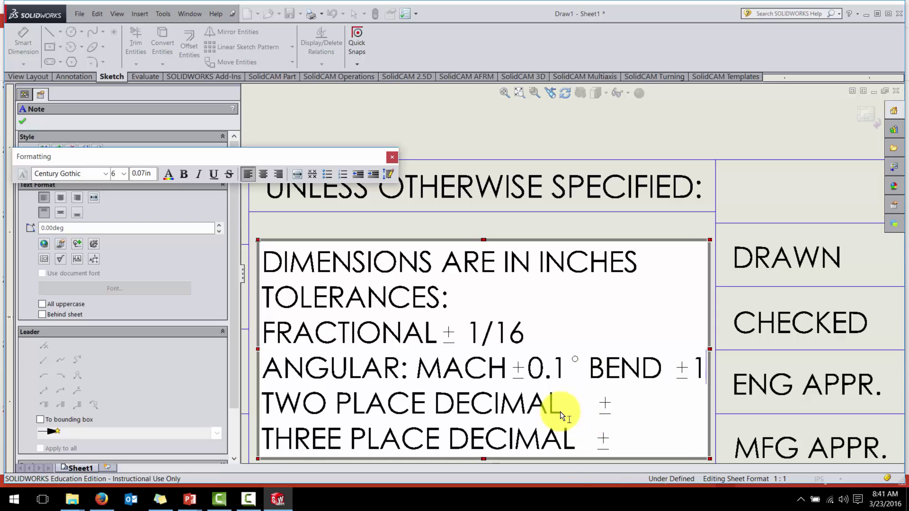
click(78, 244)
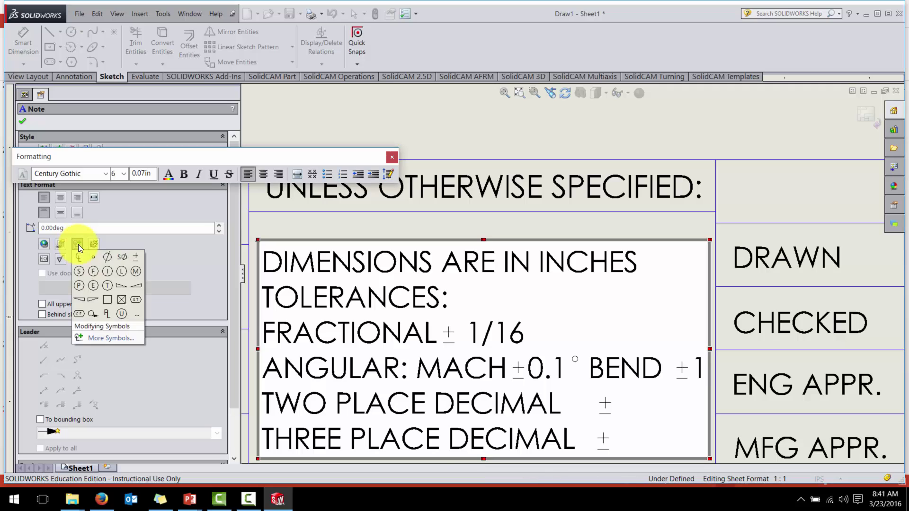
click(90, 256)
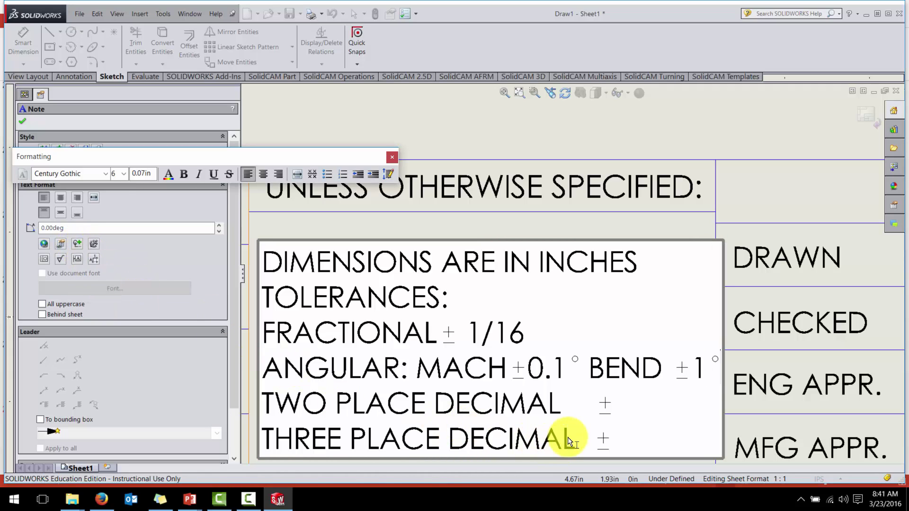
click(622, 411)
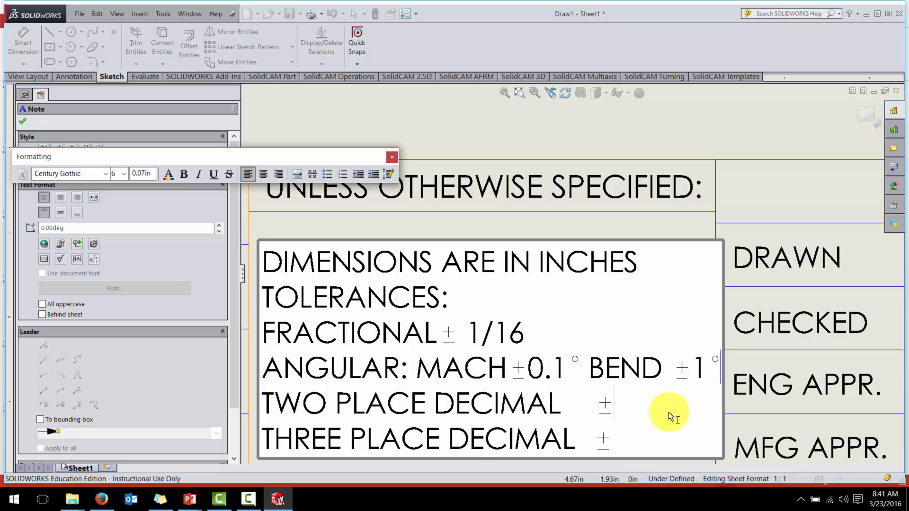
text(0.01)
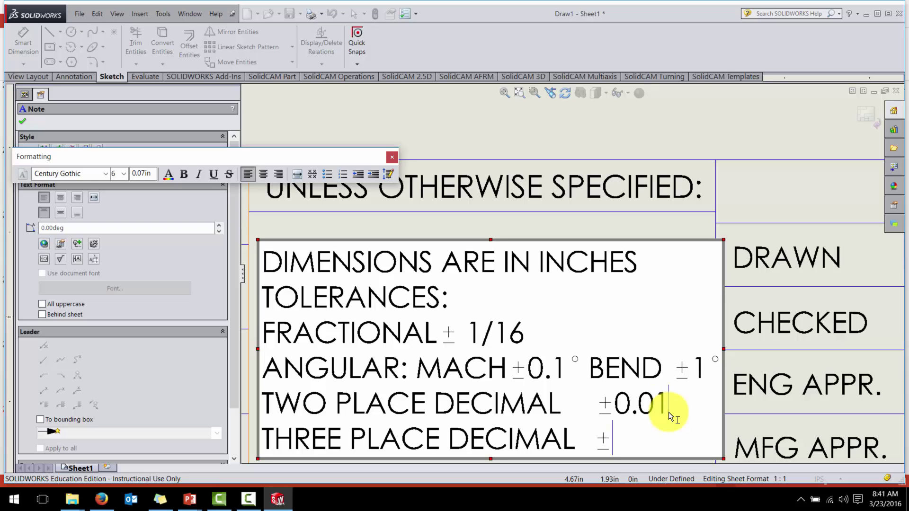
text(0.005)
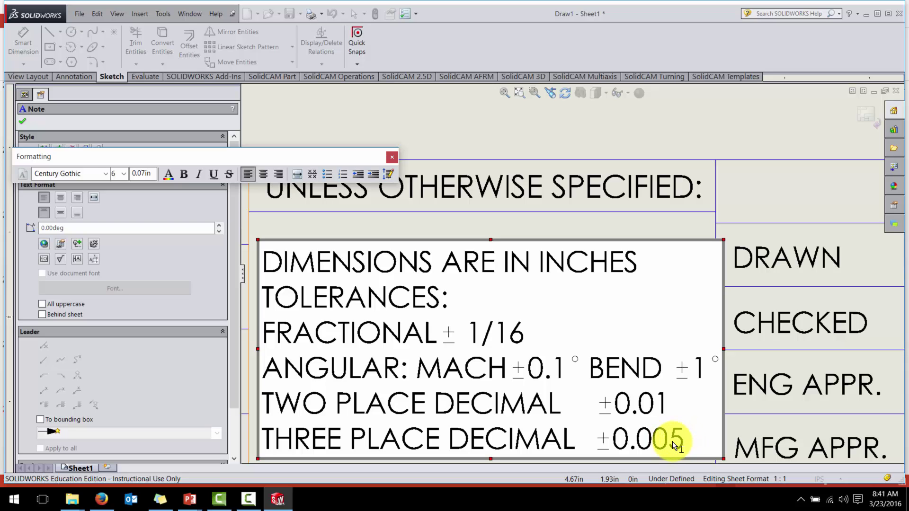
click(672, 223)
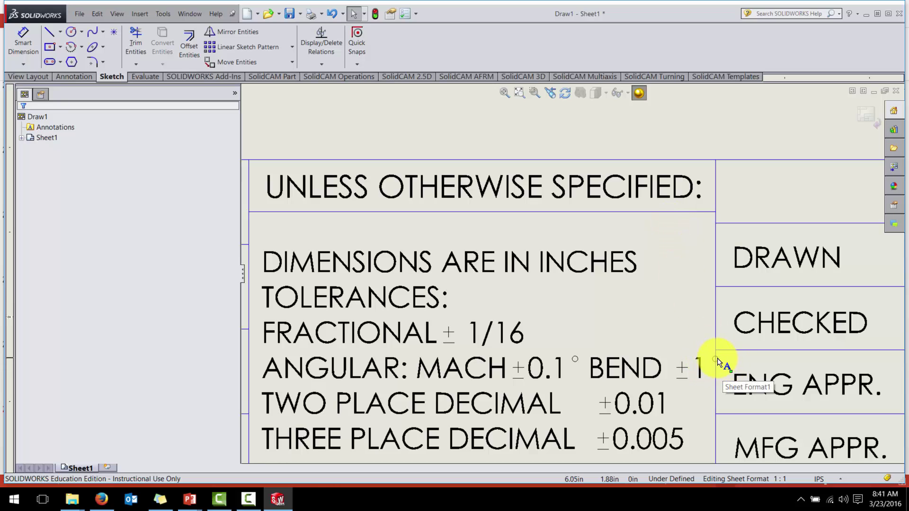
Step: Nudge the tolerance note slightly left within its cell and zoom out to see the title block
click(674, 376)
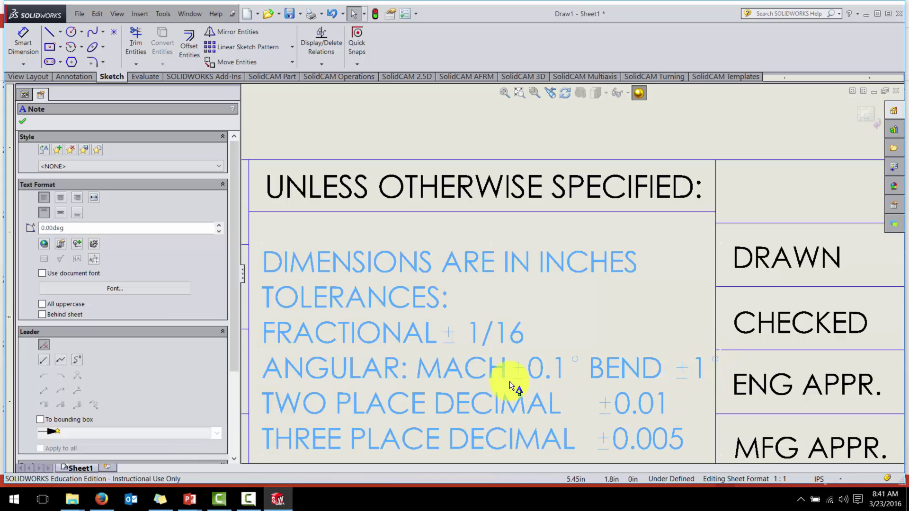
drag(504, 378, 503, 378)
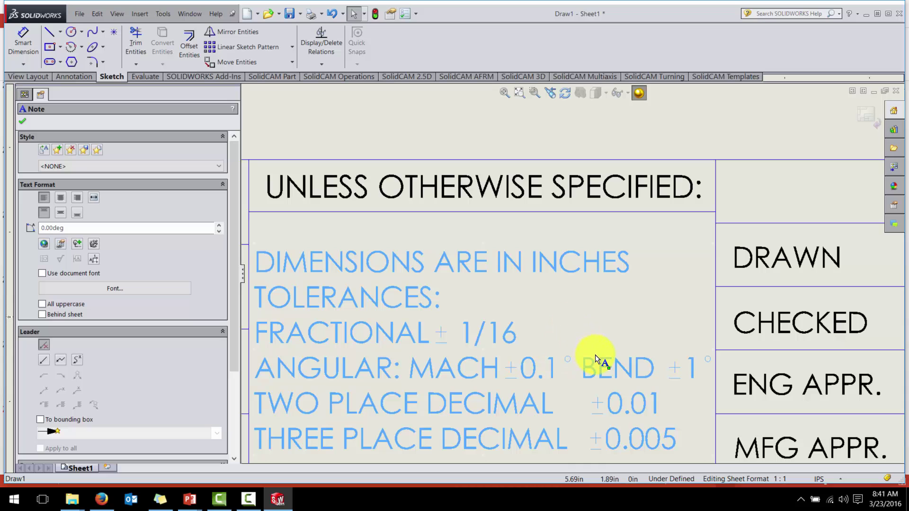
scroll(597, 360, up, 6)
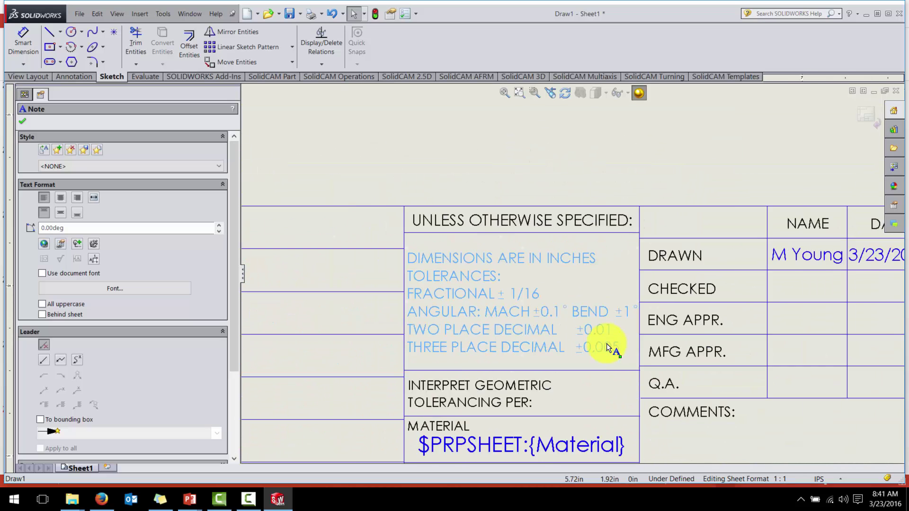
scroll(433, 394, down, 2)
scroll(484, 310, up, 4)
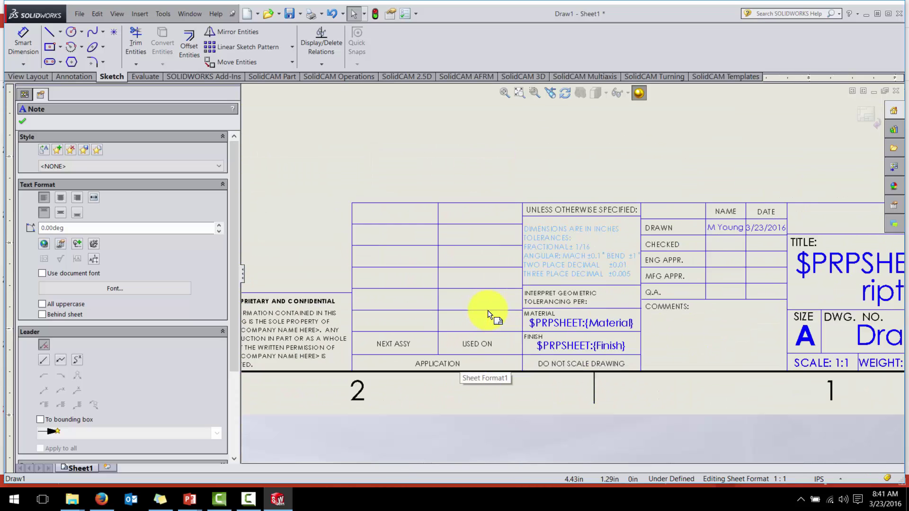
scroll(327, 166, down, 3)
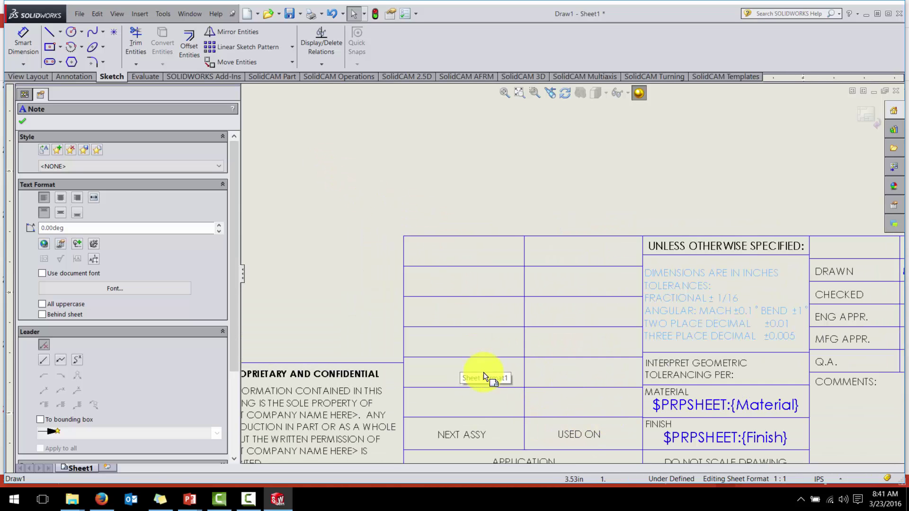
scroll(478, 379, down, 2)
scroll(565, 363, up, 2)
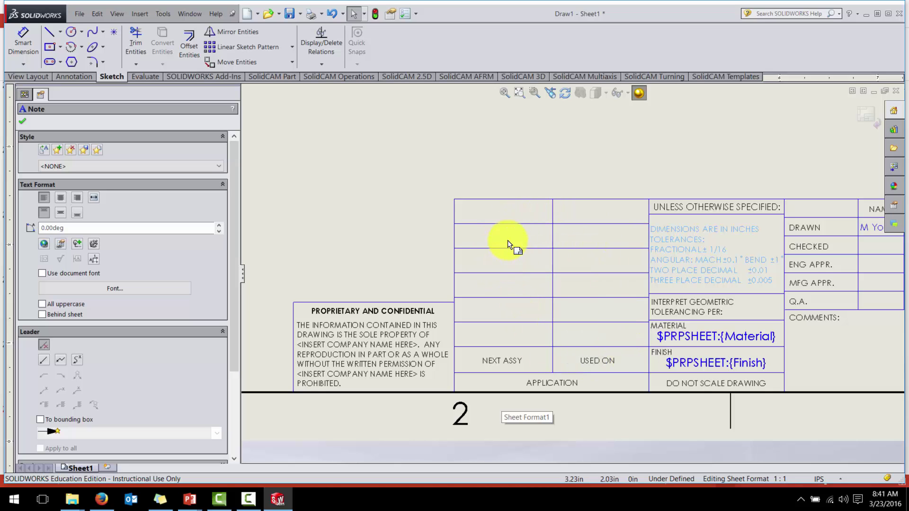
Step: Delete the row lines in the left title-block cells
click(509, 224)
key(Delete)
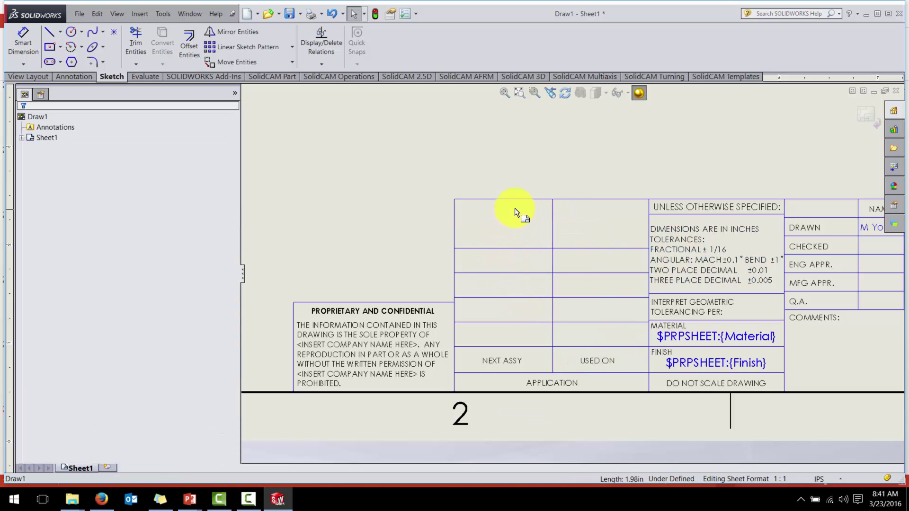
click(514, 202)
click(512, 249)
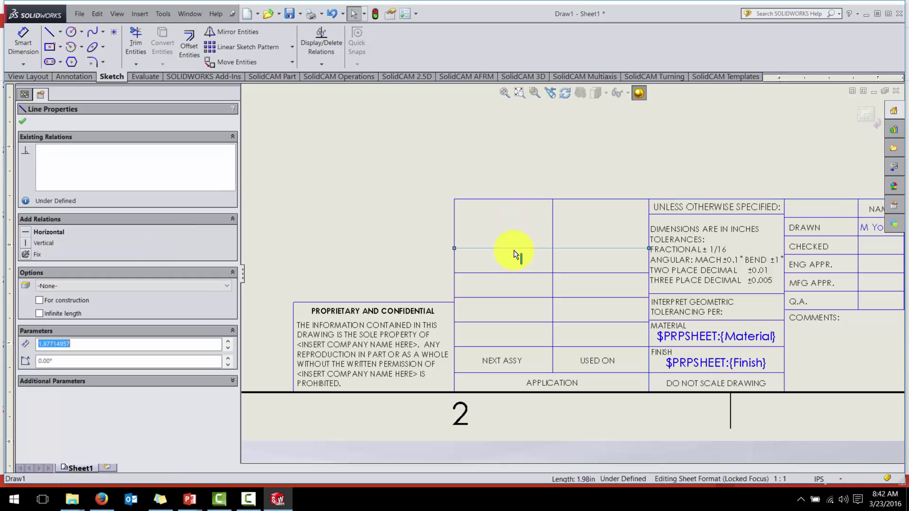
key(Delete)
click(518, 273)
key(Delete)
click(521, 296)
key(Delete)
click(518, 323)
key(Delete)
click(526, 345)
key(Delete)
Step: Delete the NEXT ASSY and USED ON labels and the vertical divider between them
click(520, 359)
key(Delete)
click(551, 360)
key(Delete)
click(587, 361)
key(Delete)
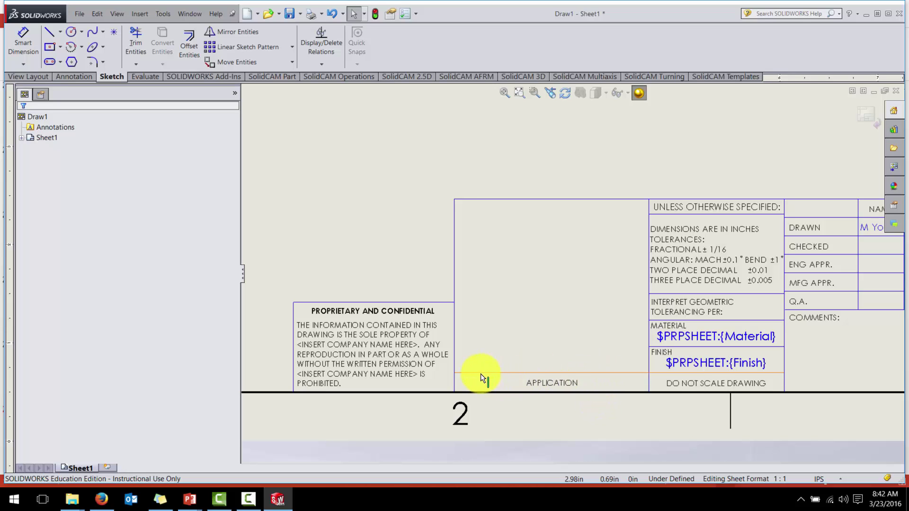
Step: Move a vertical line next to the tolerance cell, delete one divider and shift another right
drag(454, 373, 597, 369)
click(647, 367)
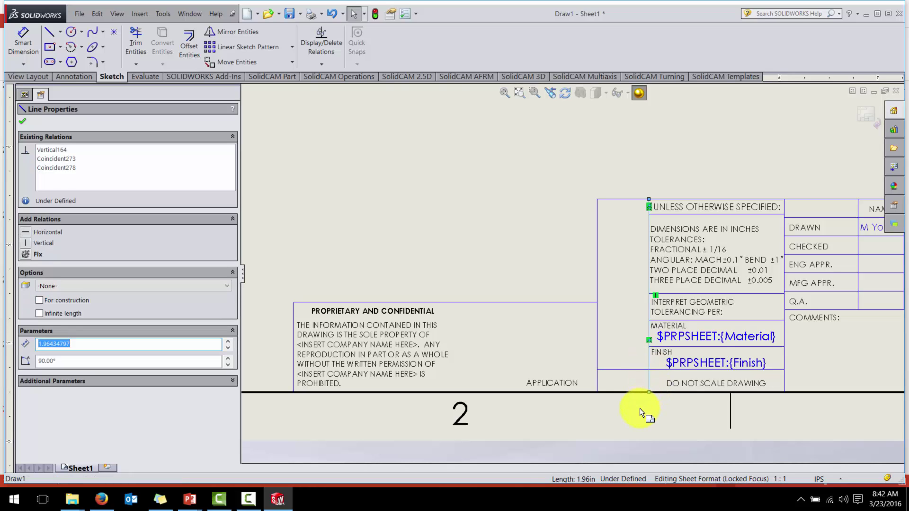
key(Delete)
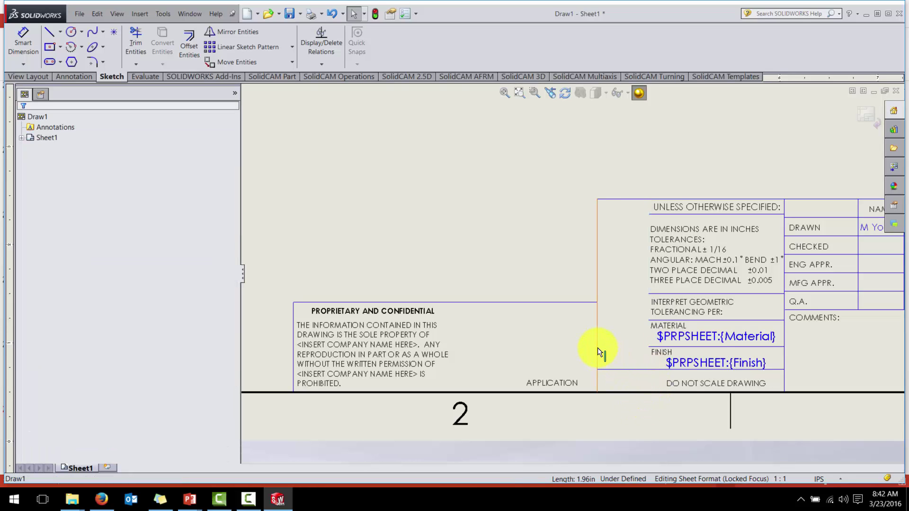
drag(598, 347, 649, 355)
Step: Delete the APPLICATION note, the confidentiality notice text and the PROPRIETARY AND CONFIDENTIAL heading
click(557, 378)
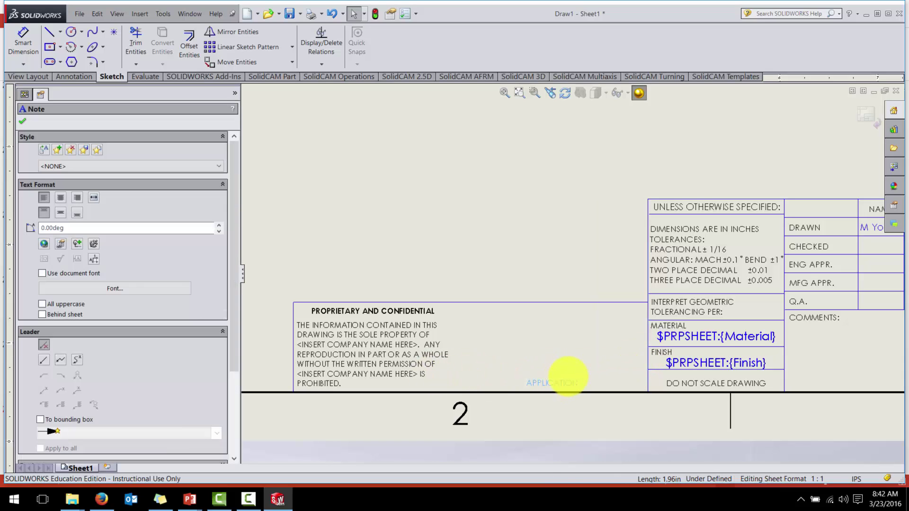
key(Delete)
click(426, 352)
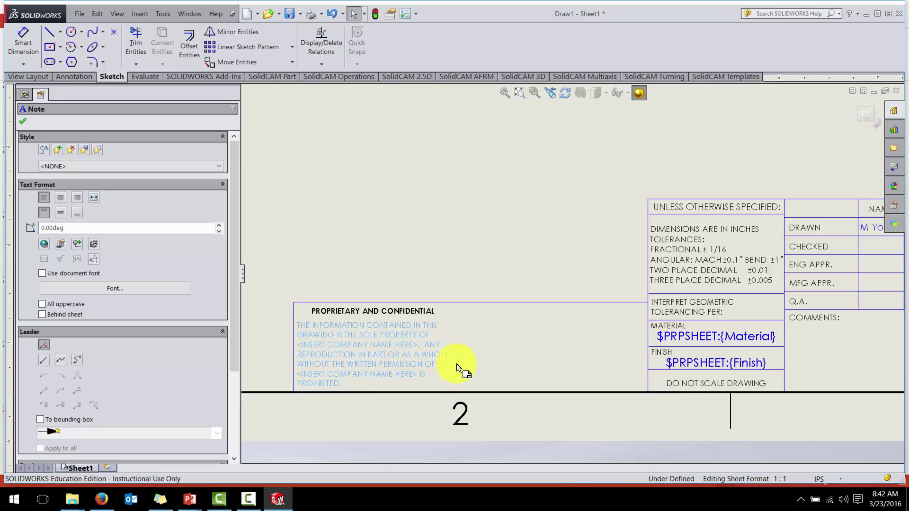
key(Delete)
click(410, 322)
key(Delete)
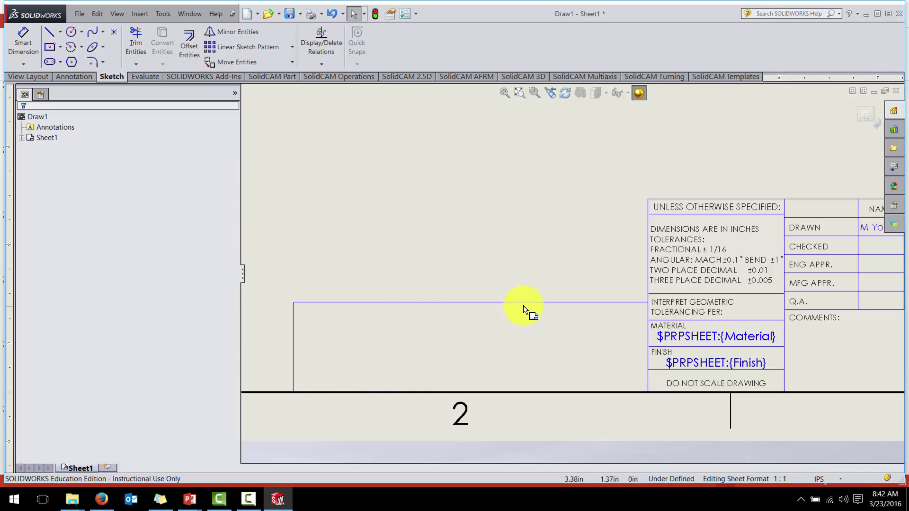
Step: Delete the notice box's horizontal and vertical border lines and fit the sheet in view
click(524, 302)
key(Delete)
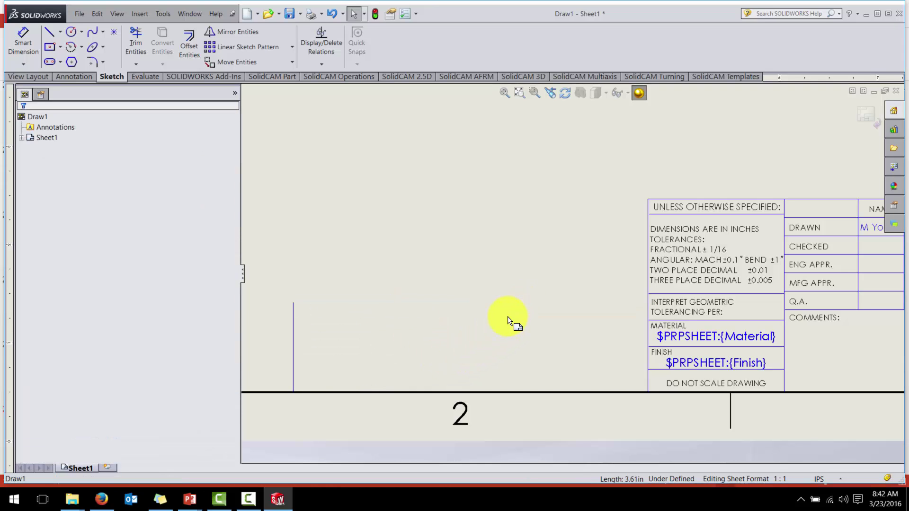
click(295, 348)
key(Delete)
key(z)
key(z)
key(z)
key(z)
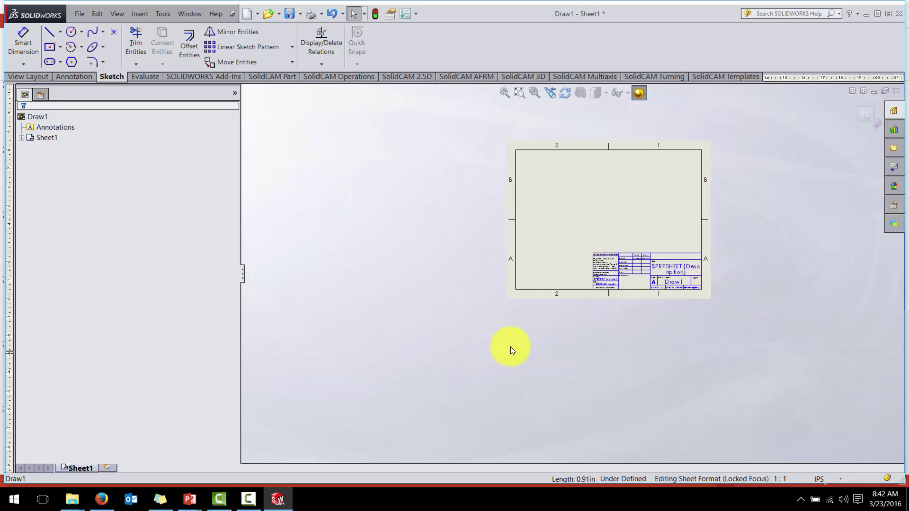
scroll(629, 264, down, 6)
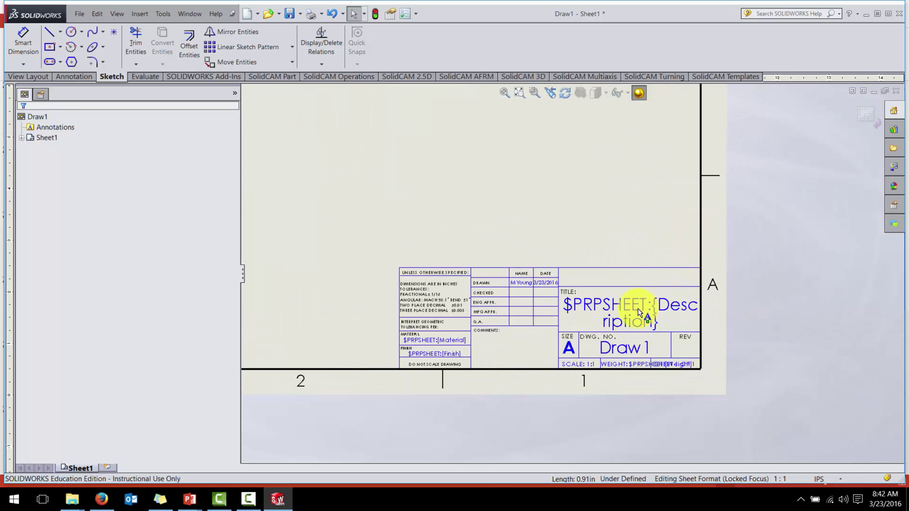
scroll(555, 259, down, 3)
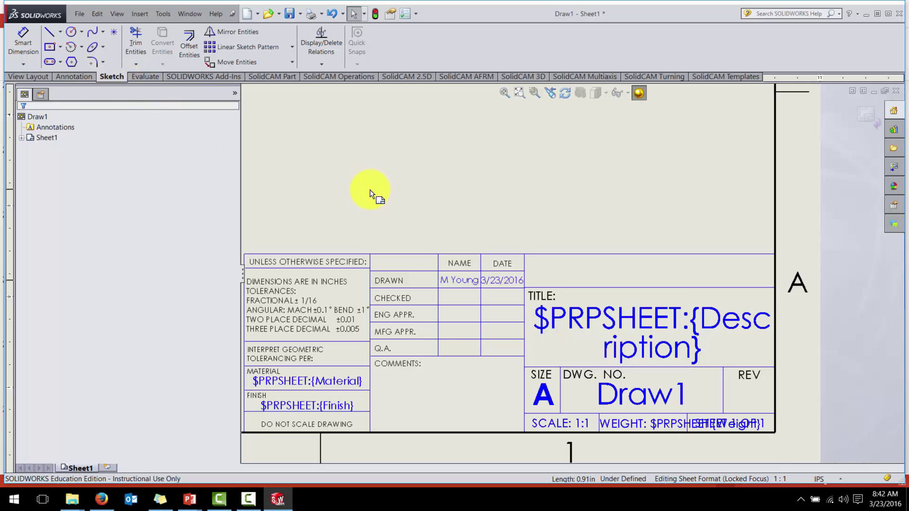
Step: Place a note reading 'University of Tennessee' in the empty cell above TITLE
click(87, 77)
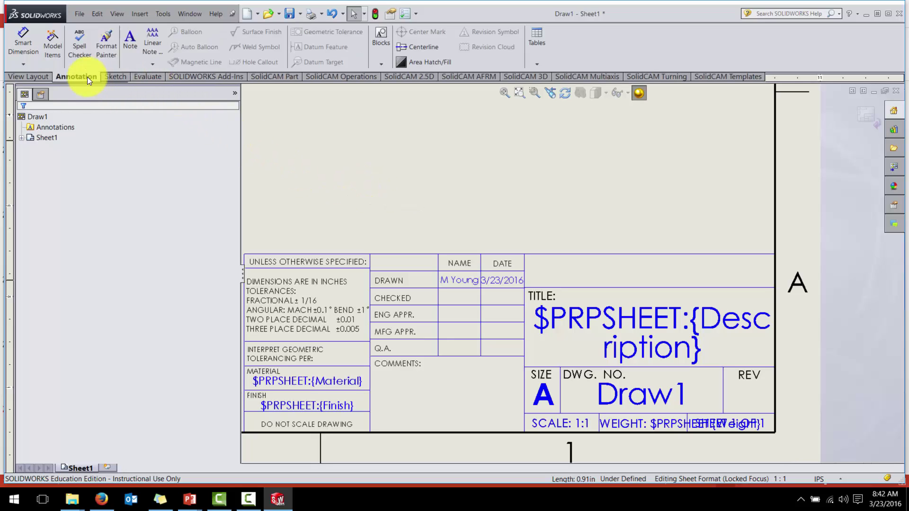
click(134, 43)
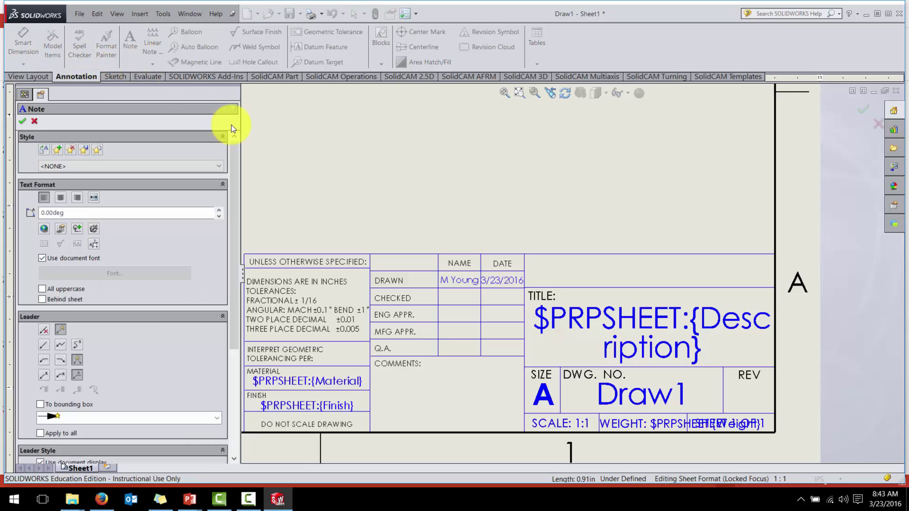
click(535, 269)
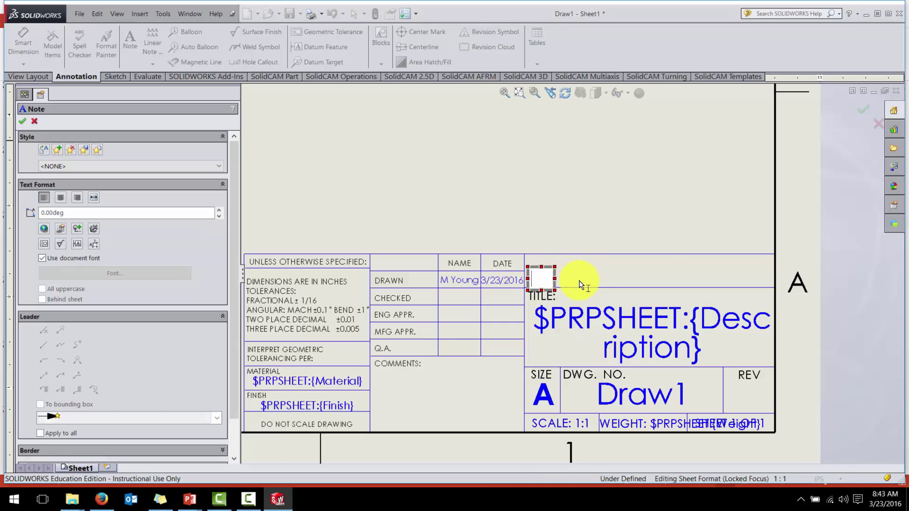
text(Uni)
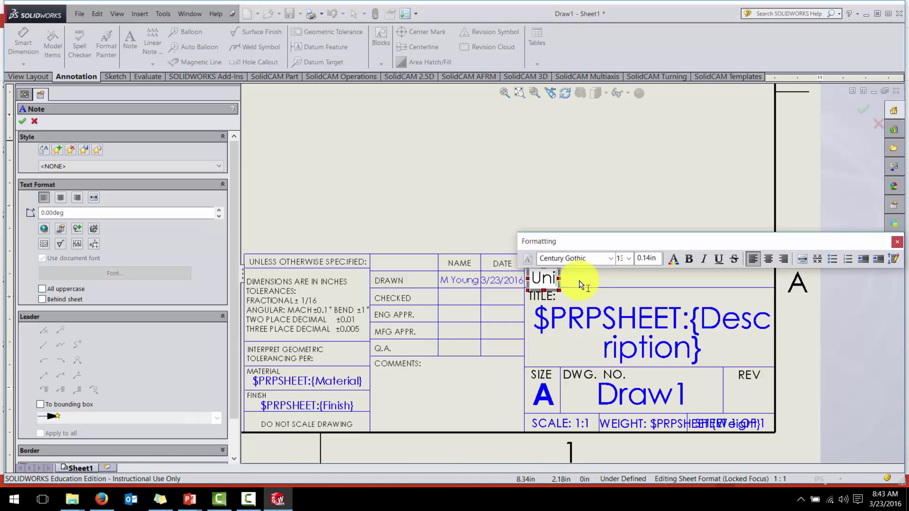
text(versity of Tennessee)
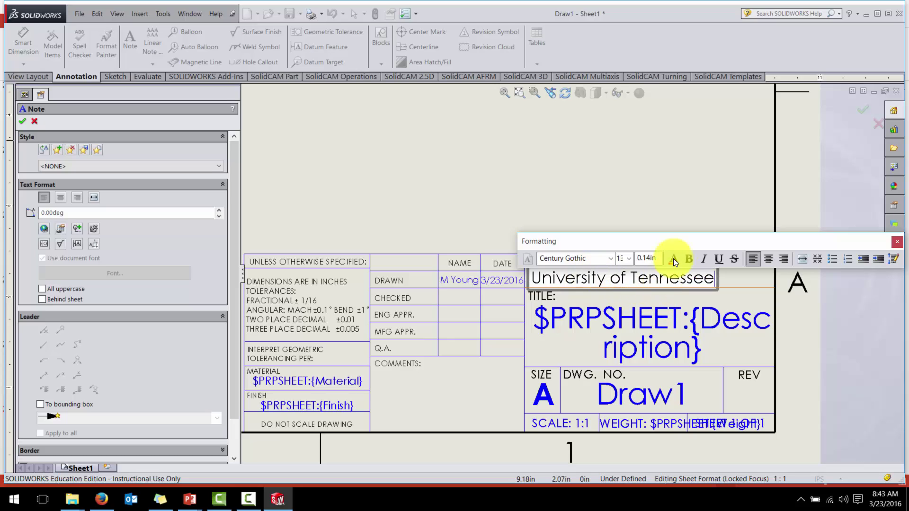
click(656, 175)
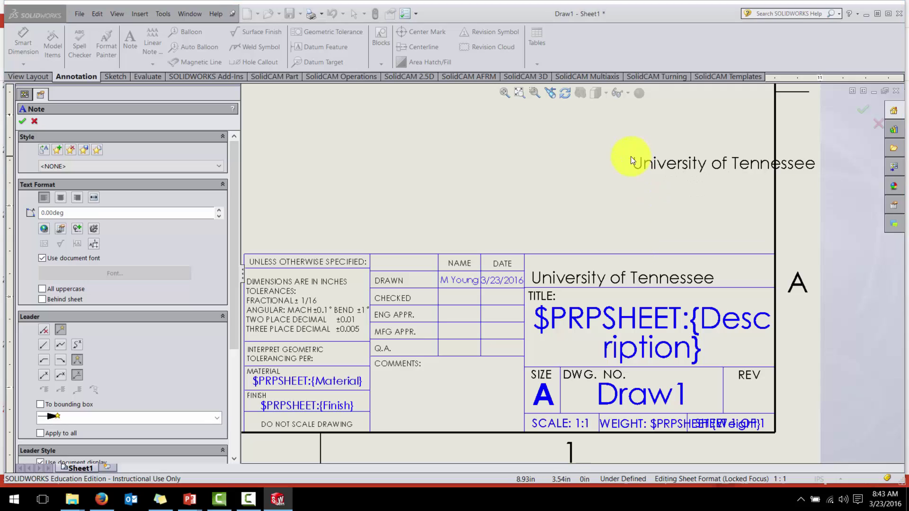
Step: Enlarge the University of Tennessee note's font, trying size 16 and then 18
key(Escape)
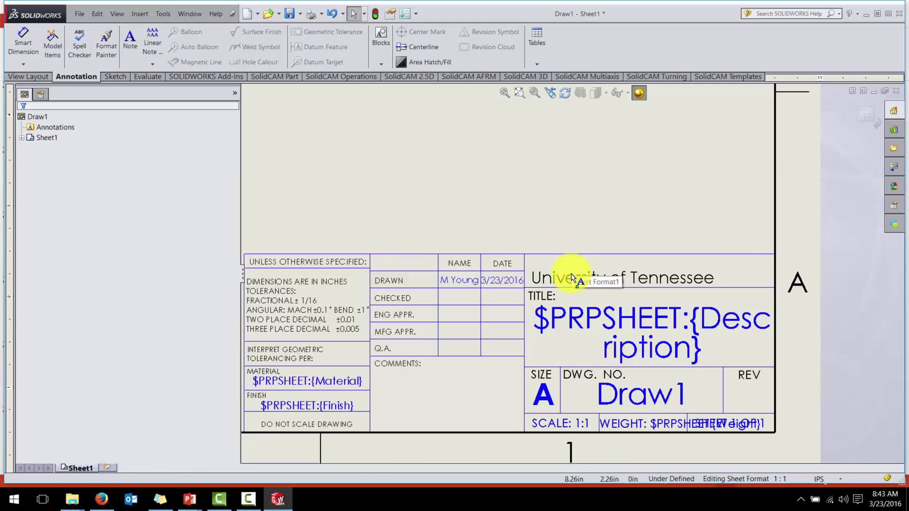
drag(573, 272, 606, 268)
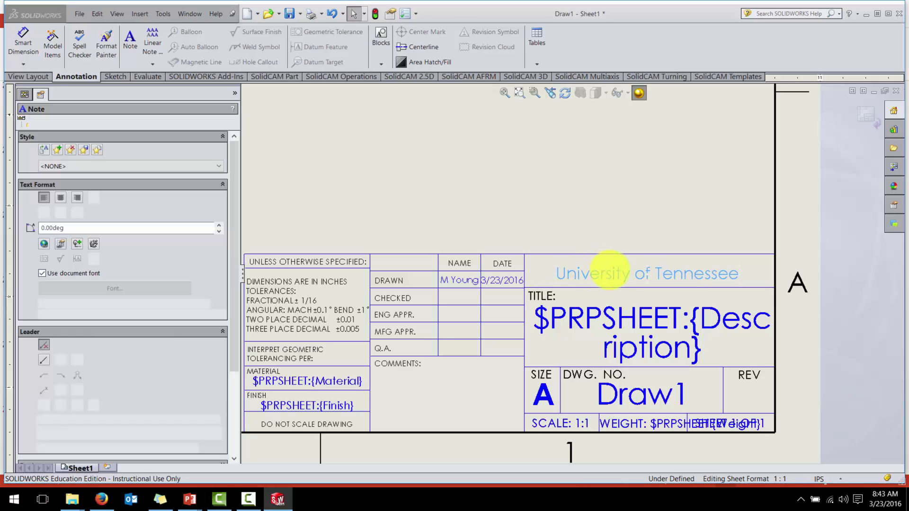
double_click(605, 274)
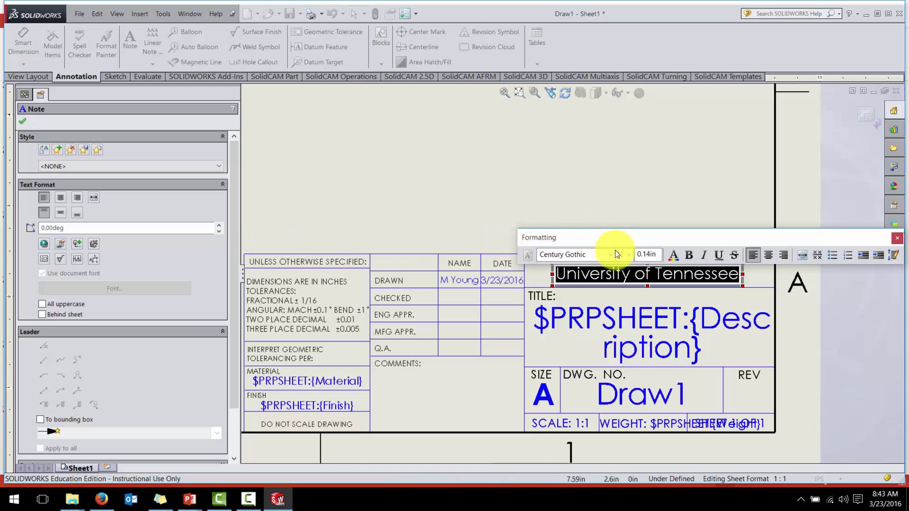
click(629, 256)
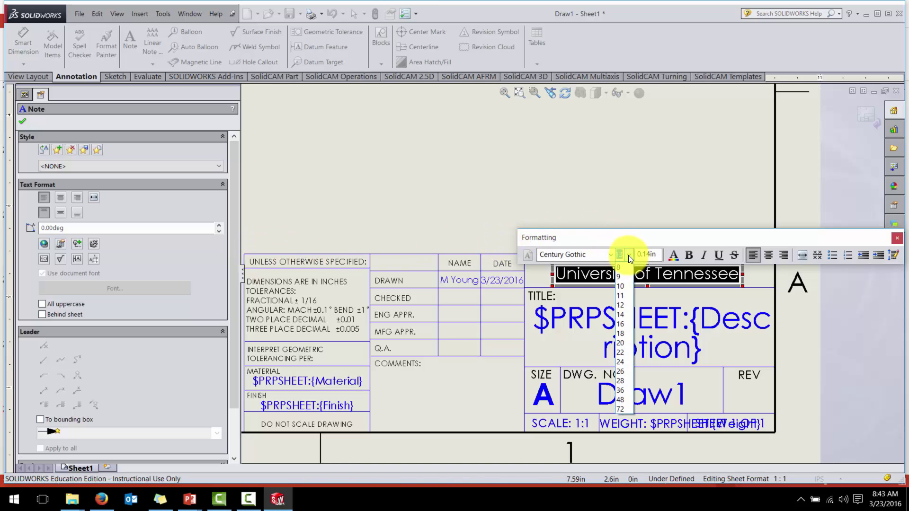
click(626, 324)
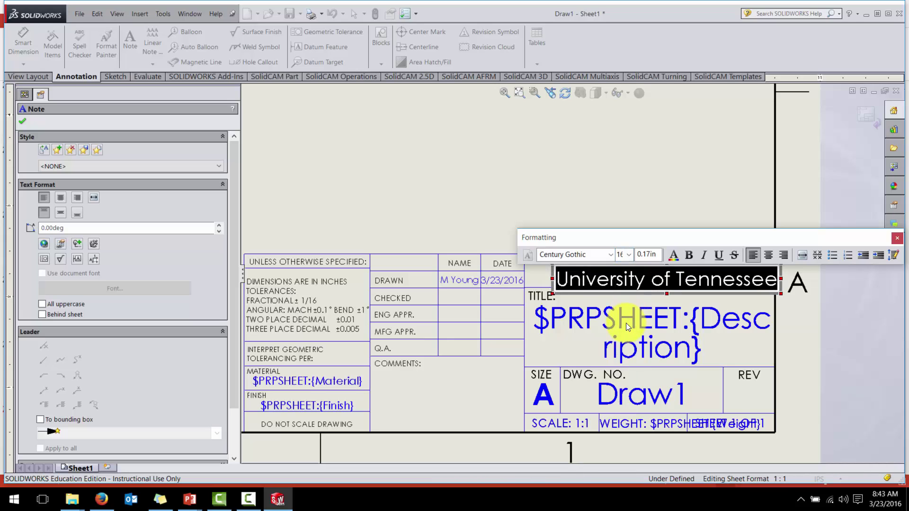
click(629, 256)
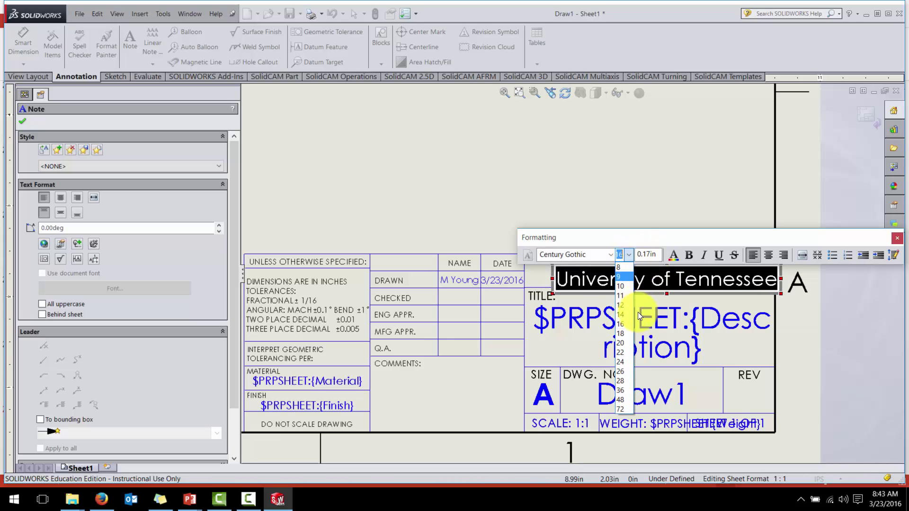
click(623, 333)
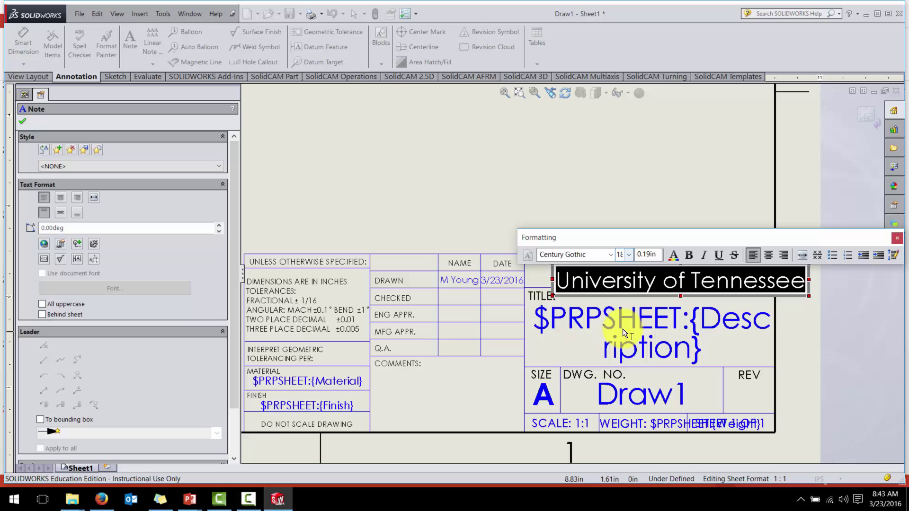
click(492, 195)
Step: Move the note up and left within its cell and set its font back to 16
click(597, 282)
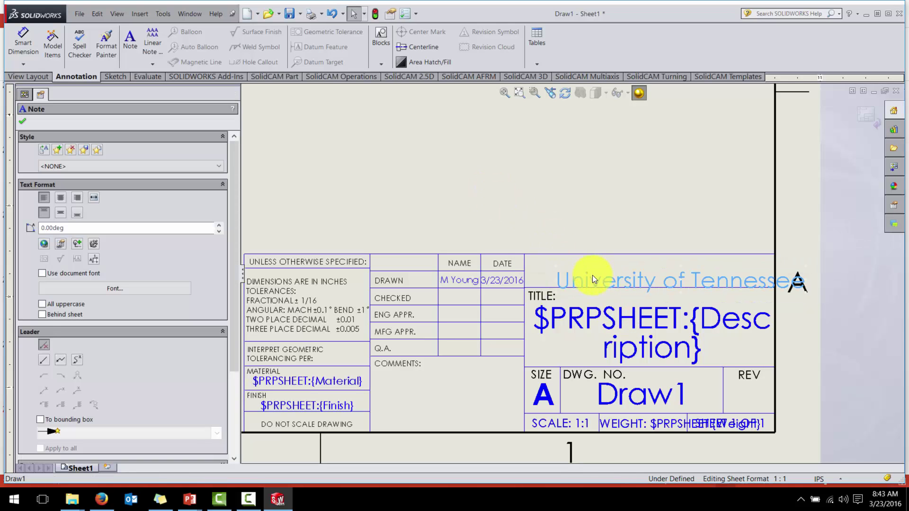
drag(586, 272, 567, 263)
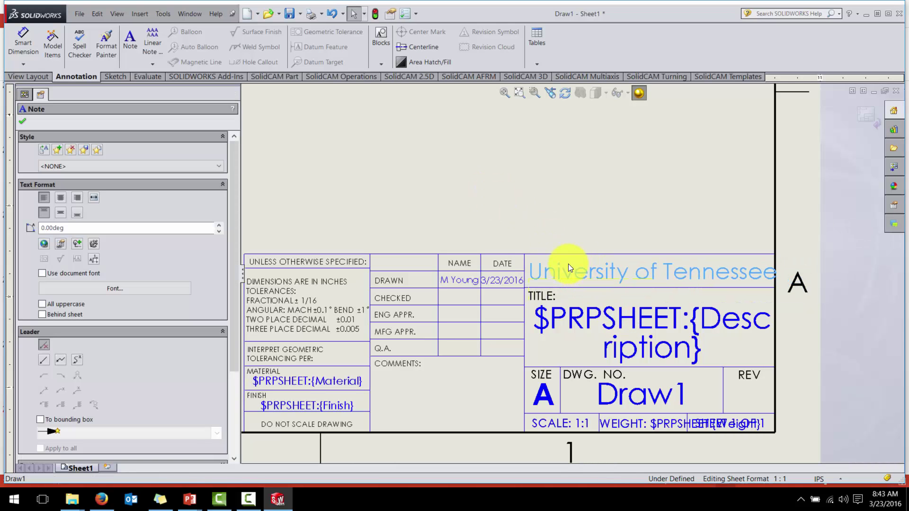
double_click(585, 274)
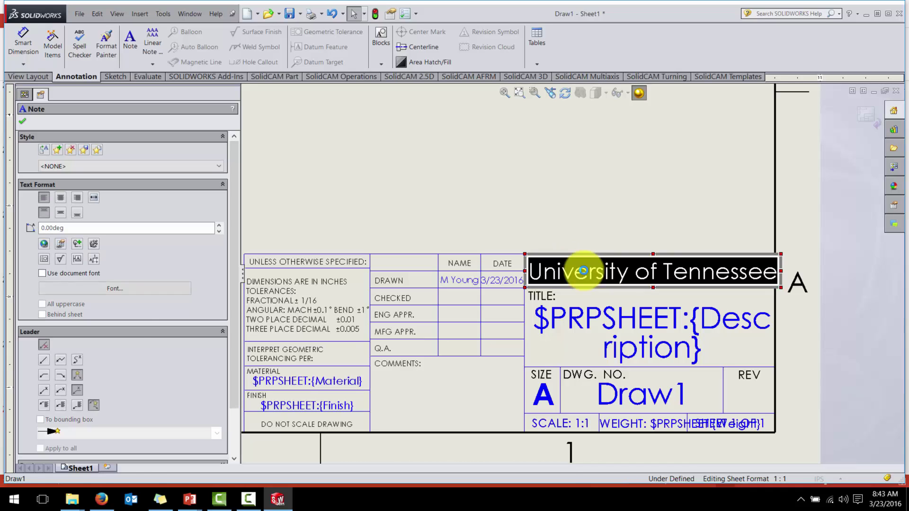
click(629, 245)
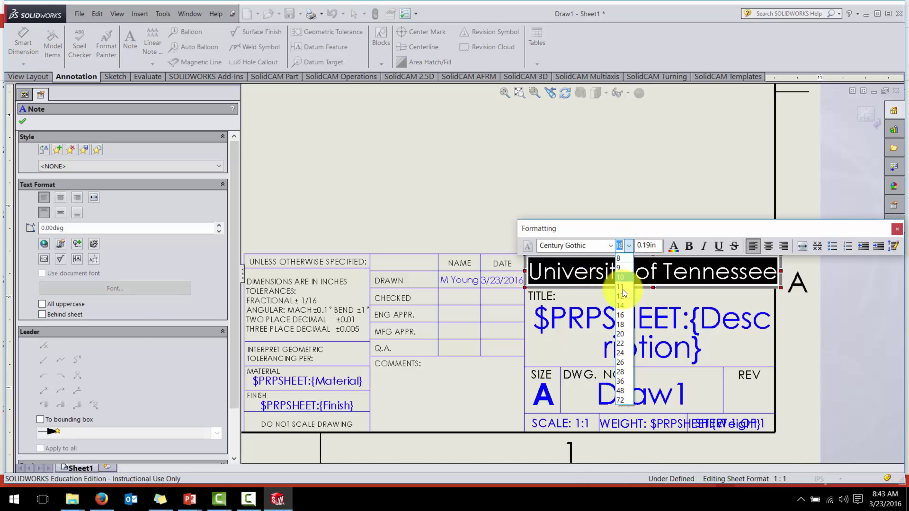
click(623, 318)
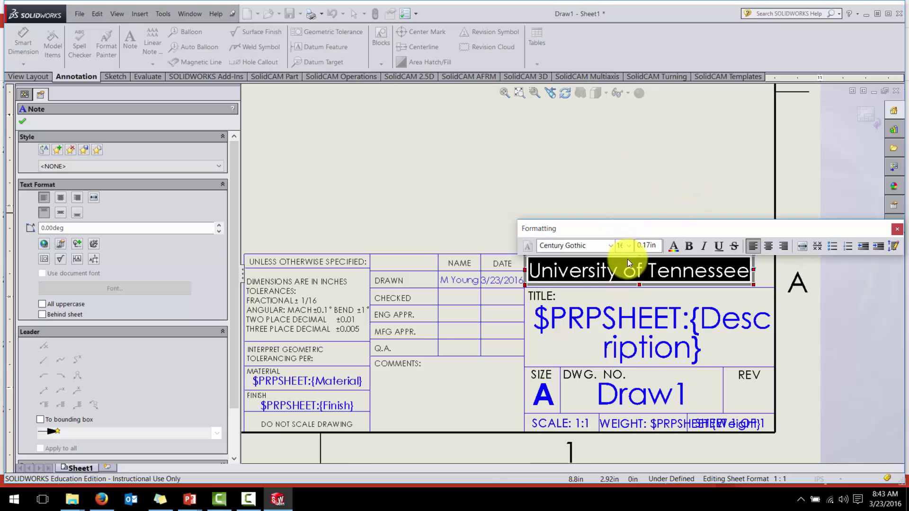
click(629, 201)
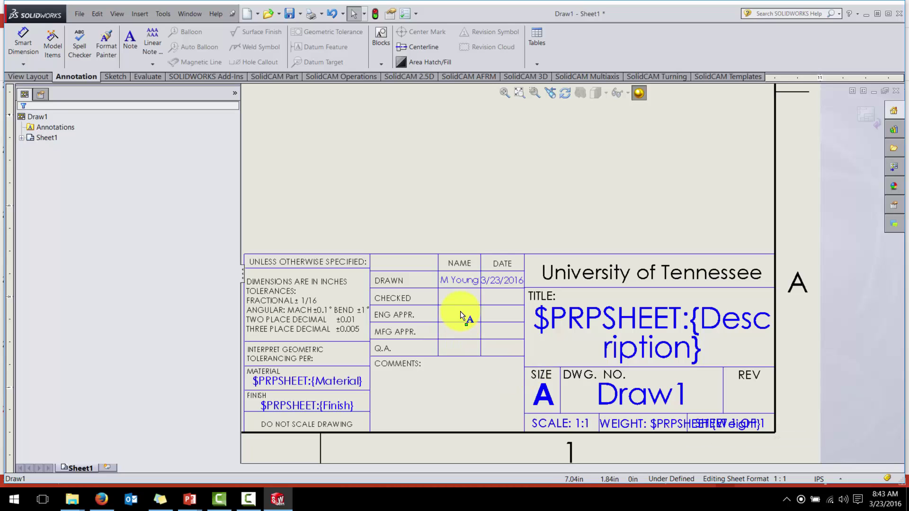
Step: Exit Edit Sheet Format and zoom to view the customized title block on Sheet1
scroll(418, 308, up, 5)
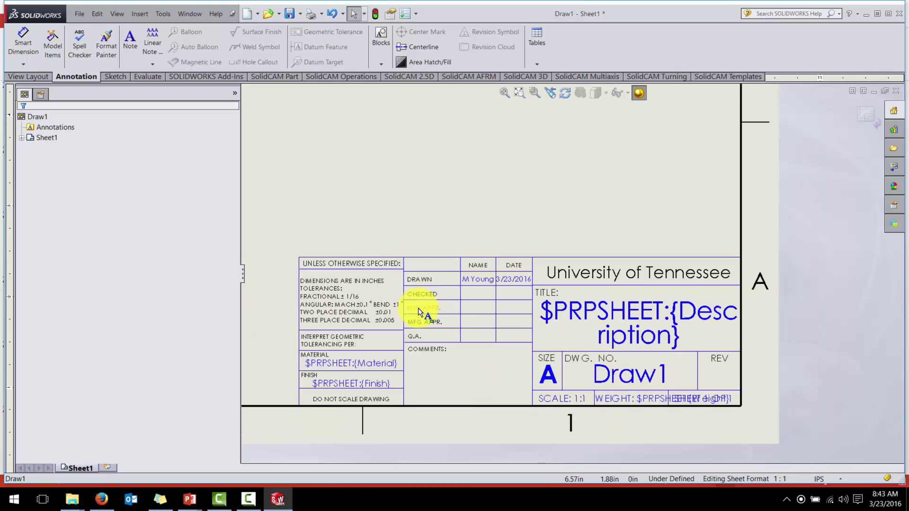
scroll(496, 158, down, 2)
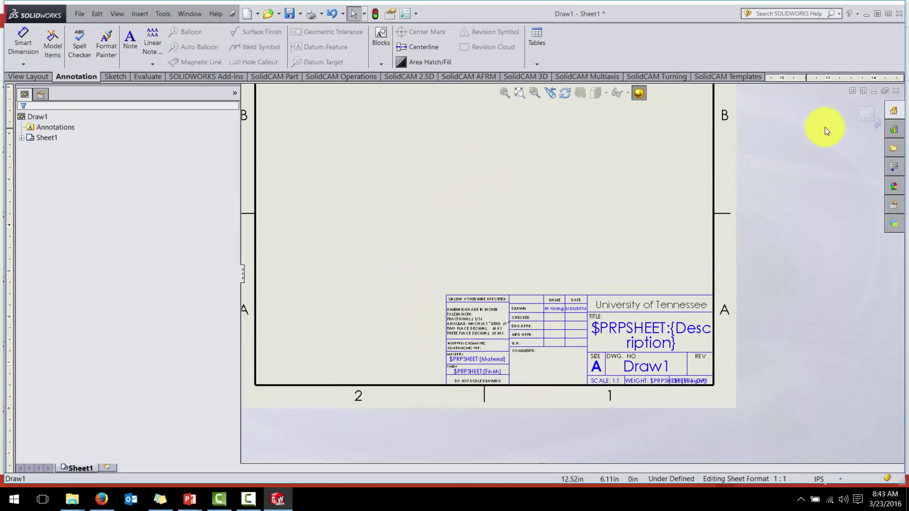
click(865, 115)
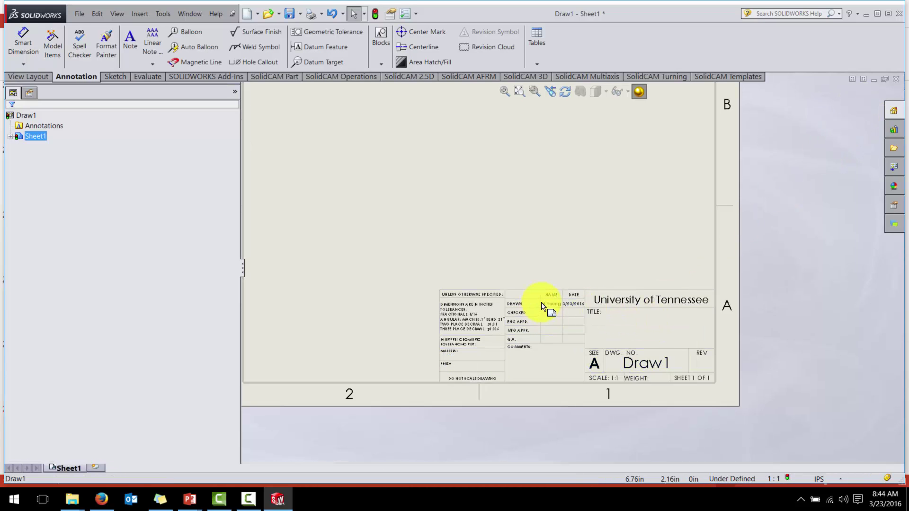
scroll(549, 301, down, 5)
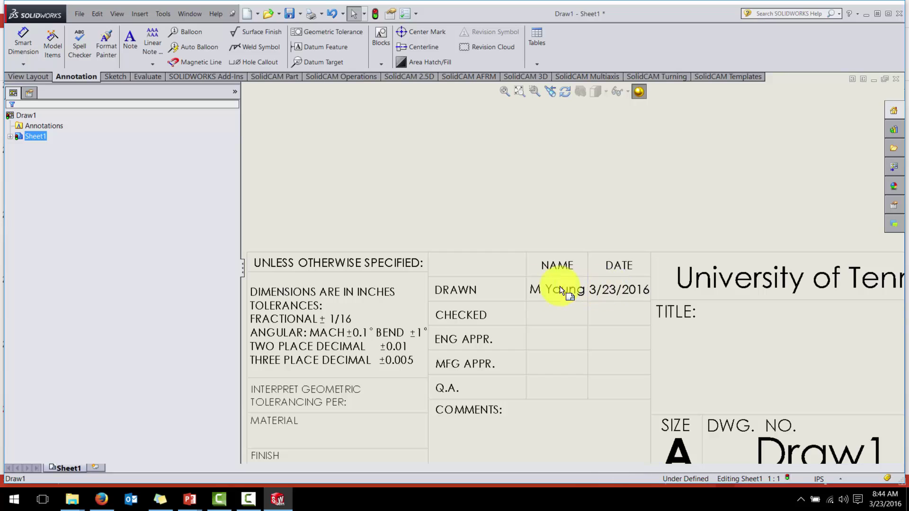
scroll(496, 334, up, 4)
scroll(497, 334, up, 5)
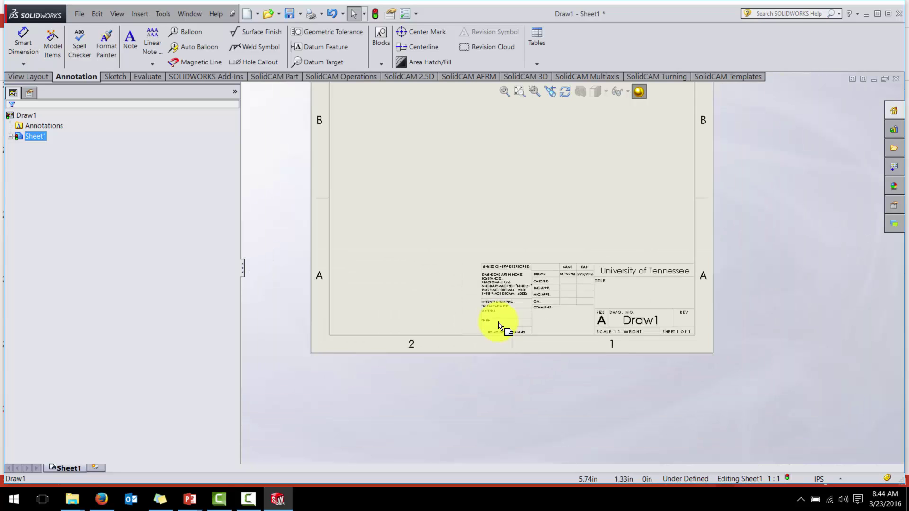
scroll(536, 148, down, 2)
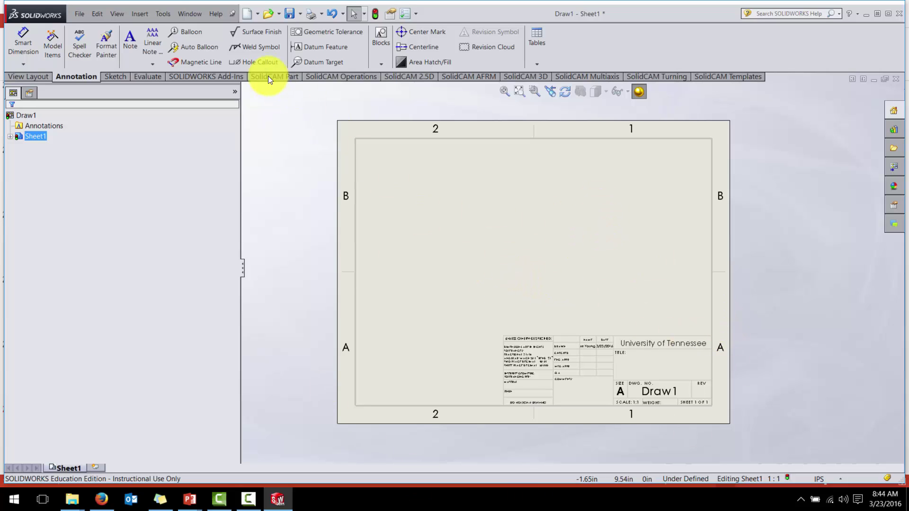
Step: Save the drawing as a Drawing Template (*.drwdot) named 366 Draw
click(78, 15)
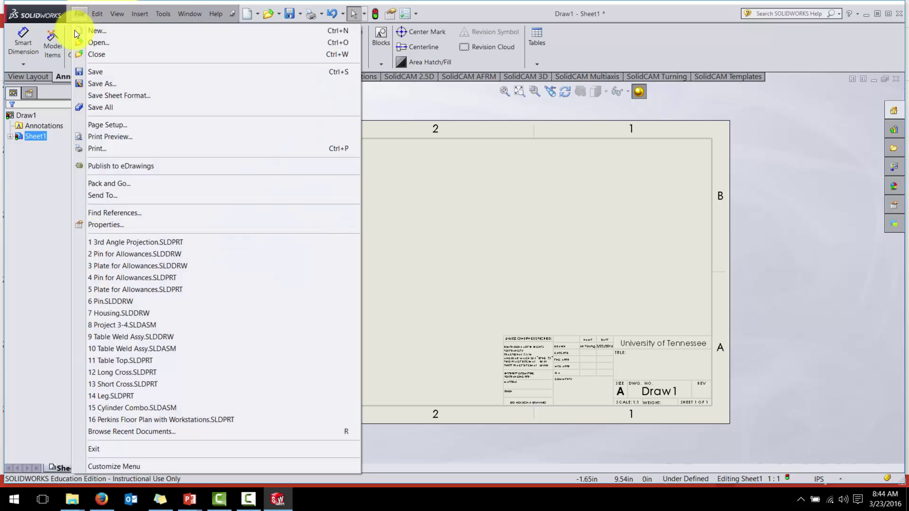
click(87, 83)
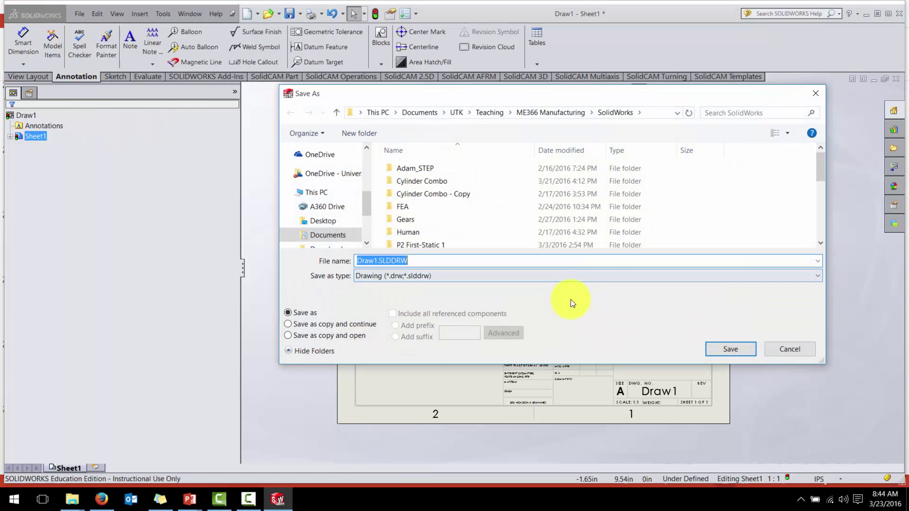
click(390, 278)
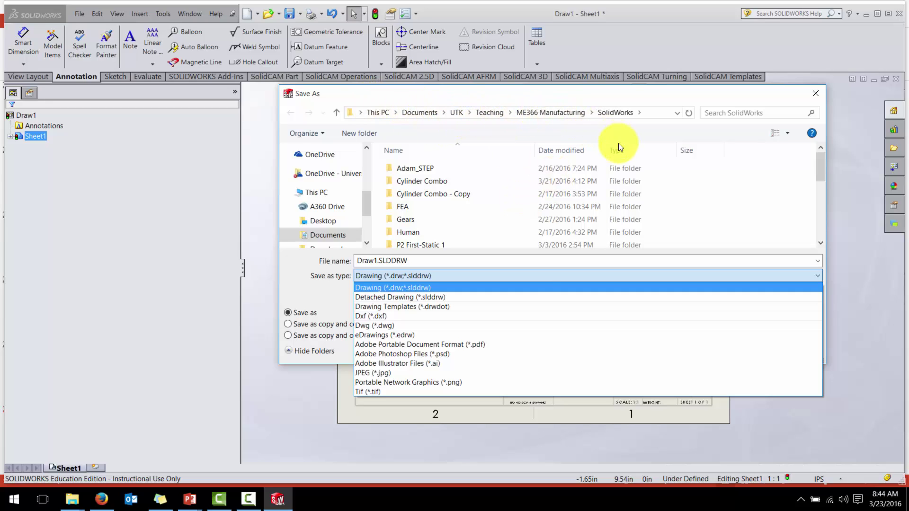
click(408, 308)
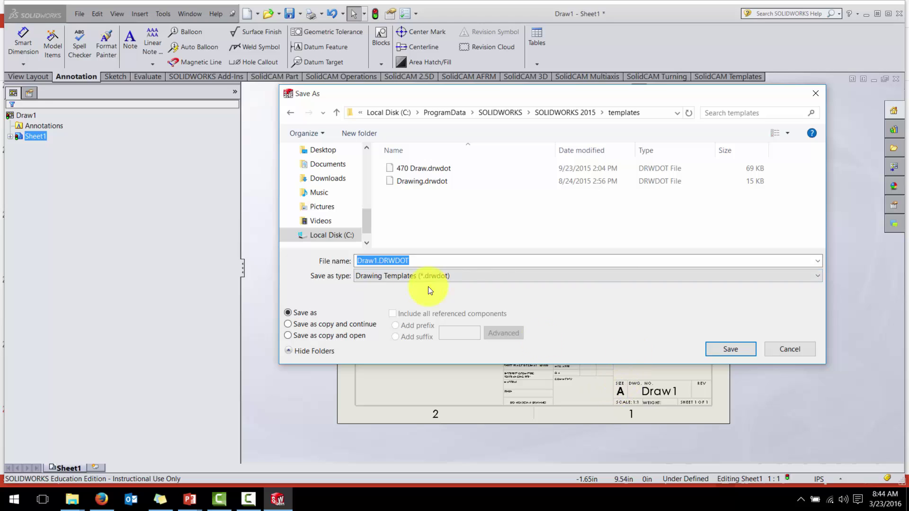
click(379, 260)
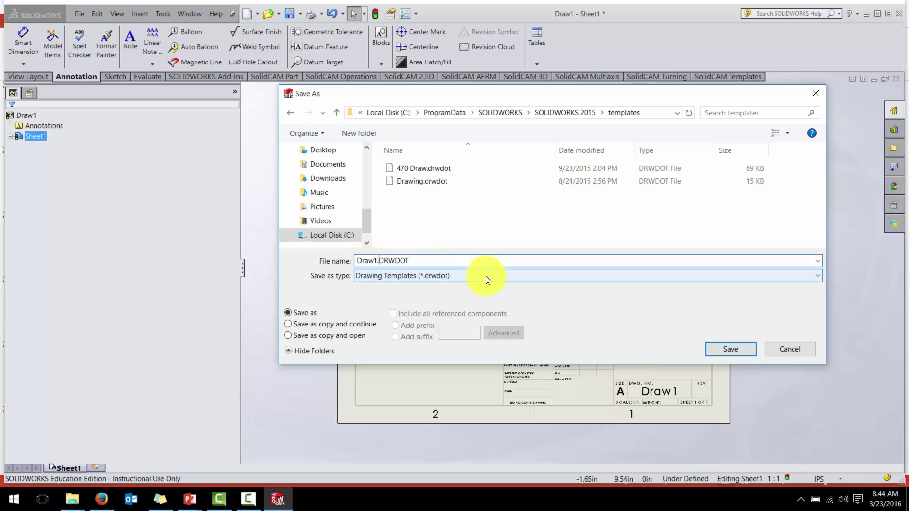
key(BackSpace)
key(BackSpace)
key(BackSpace)
key(BackSpace)
key(BackSpace)
key(BackSpace)
text(366 Draw.)
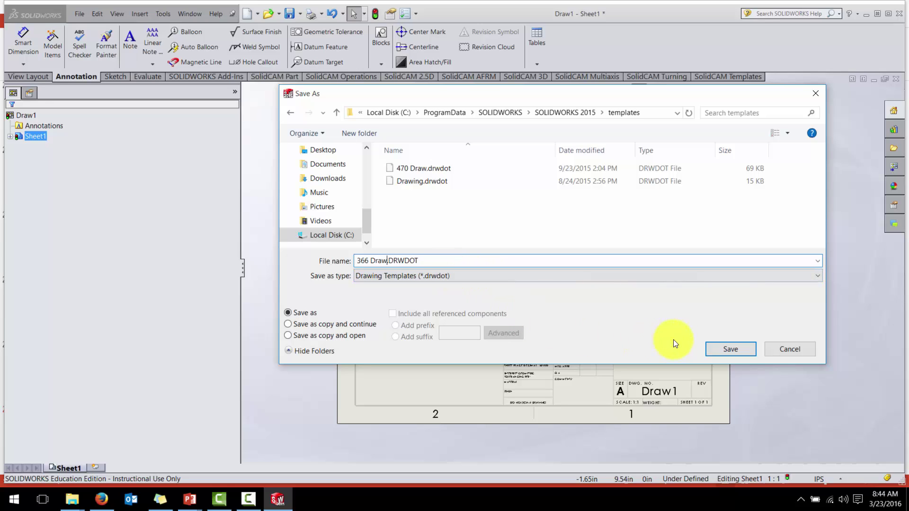
click(719, 353)
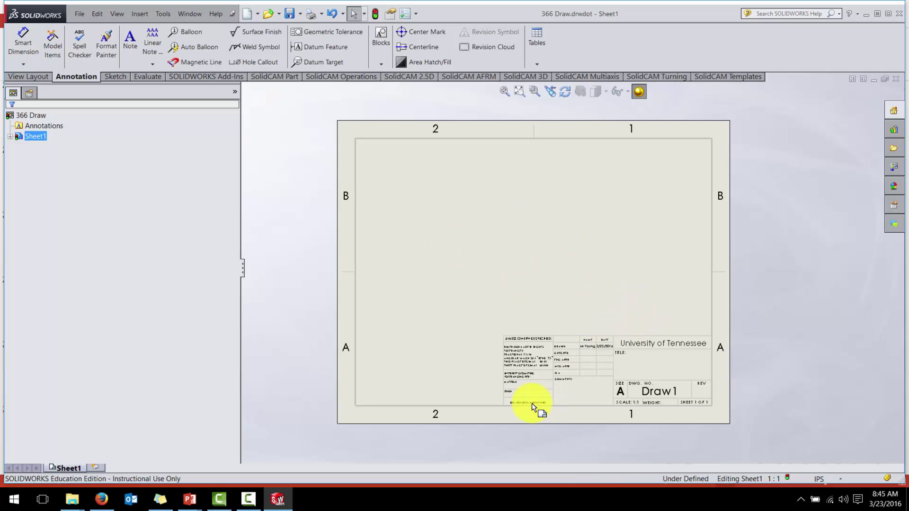
scroll(532, 402, down, 3)
scroll(552, 355, down, 3)
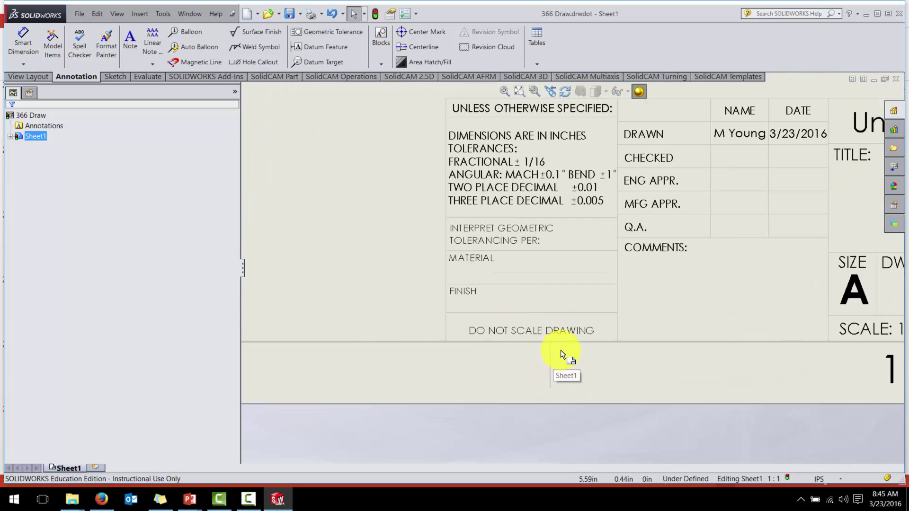
scroll(560, 350, up, 5)
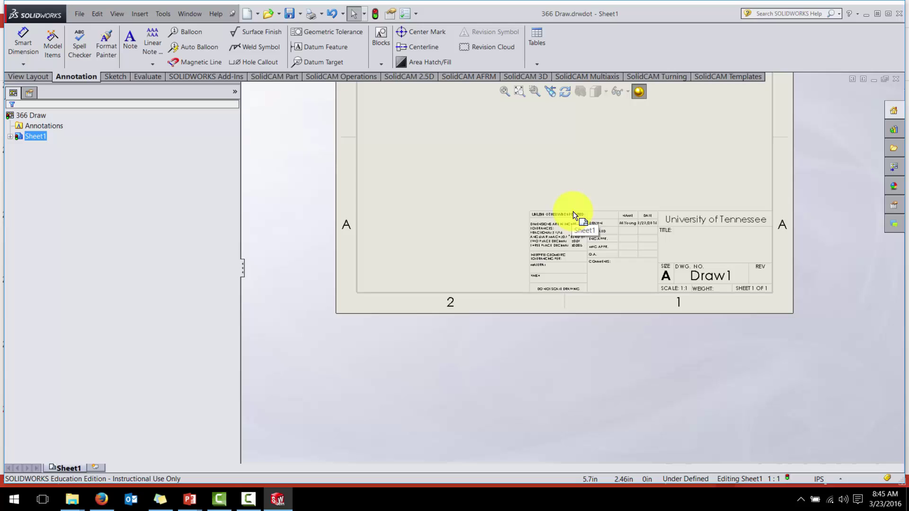
scroll(581, 197, up, 2)
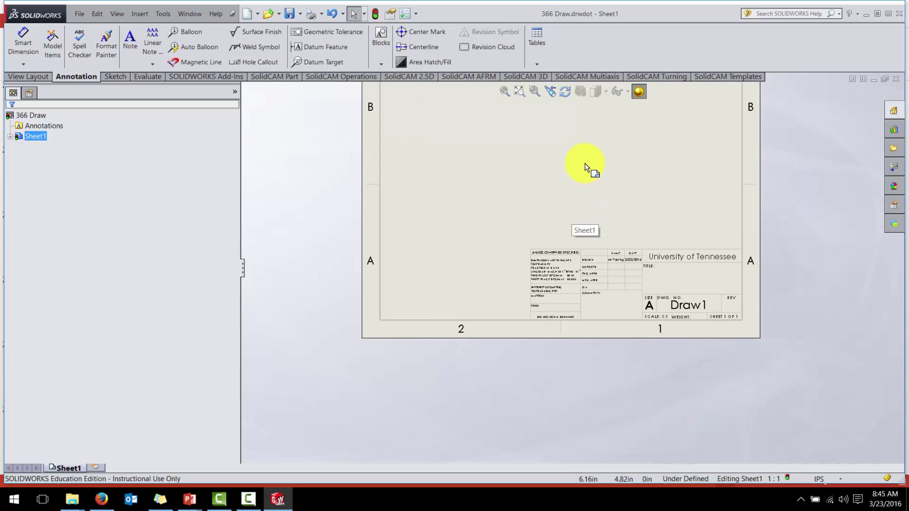
scroll(585, 167, down, 1)
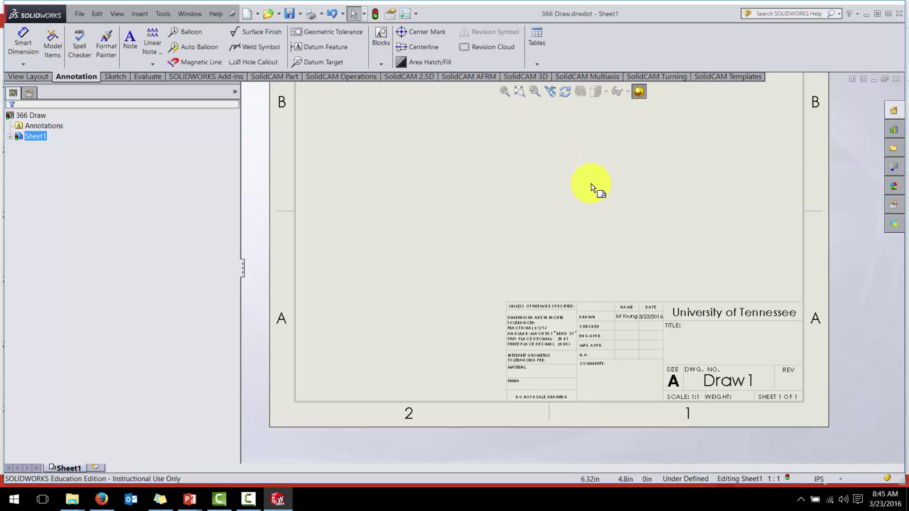
Step: Close the drawing template, create a new Part, and enter the author's name in its summary properties
click(896, 80)
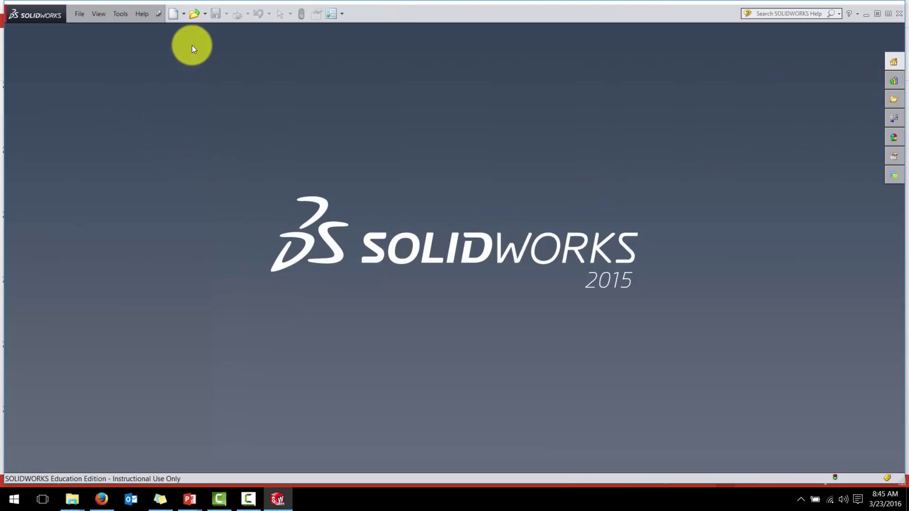
click(173, 15)
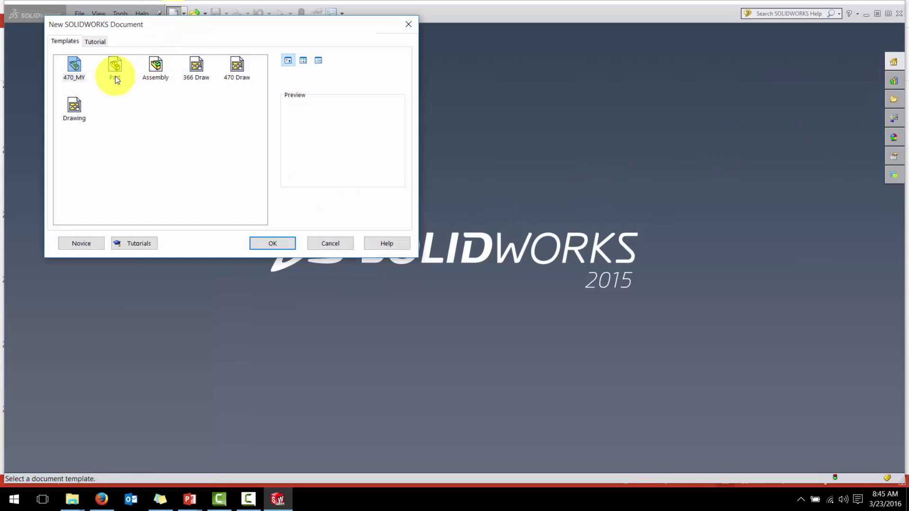
click(118, 64)
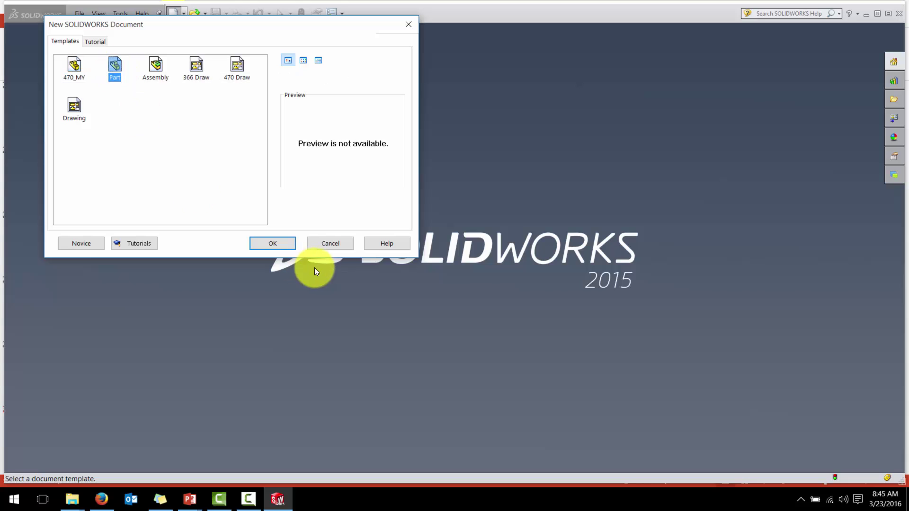
click(268, 243)
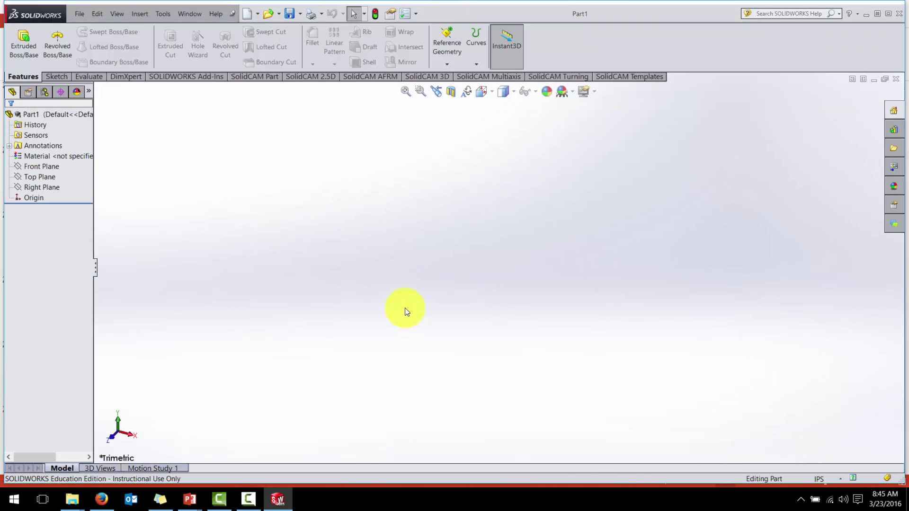
click(389, 15)
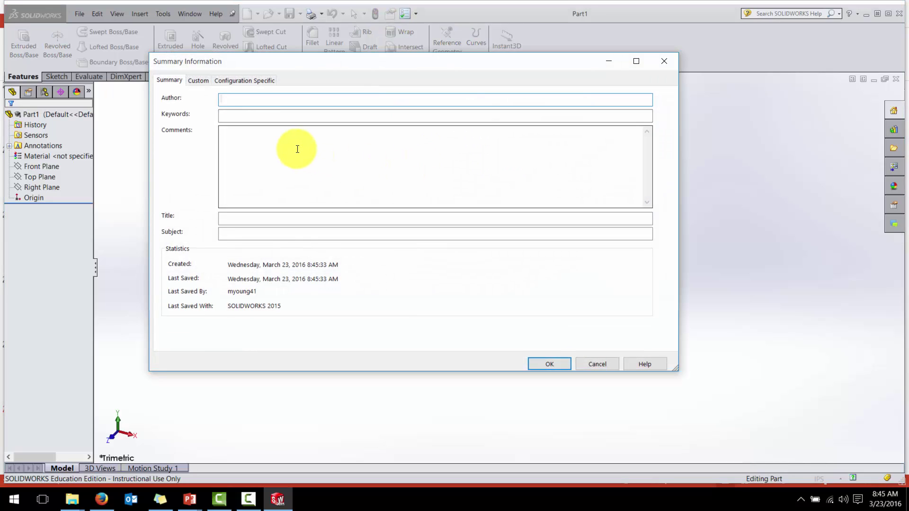
text(M Young)
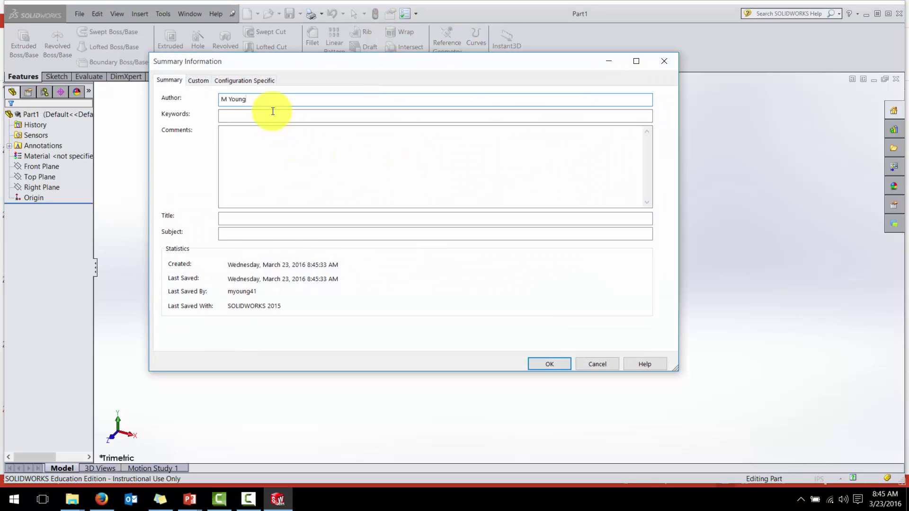
Step: Add a custom Material property whose value links to the part's material (SW-Material)
click(197, 81)
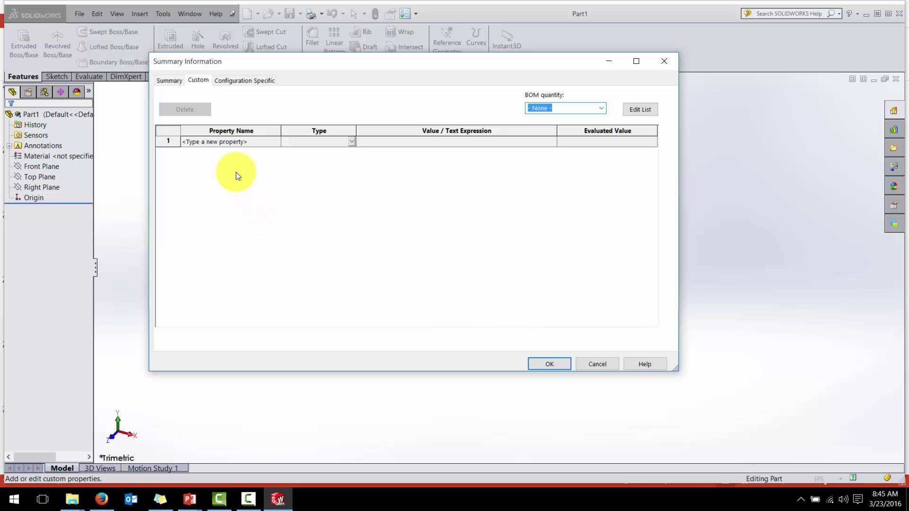
click(219, 143)
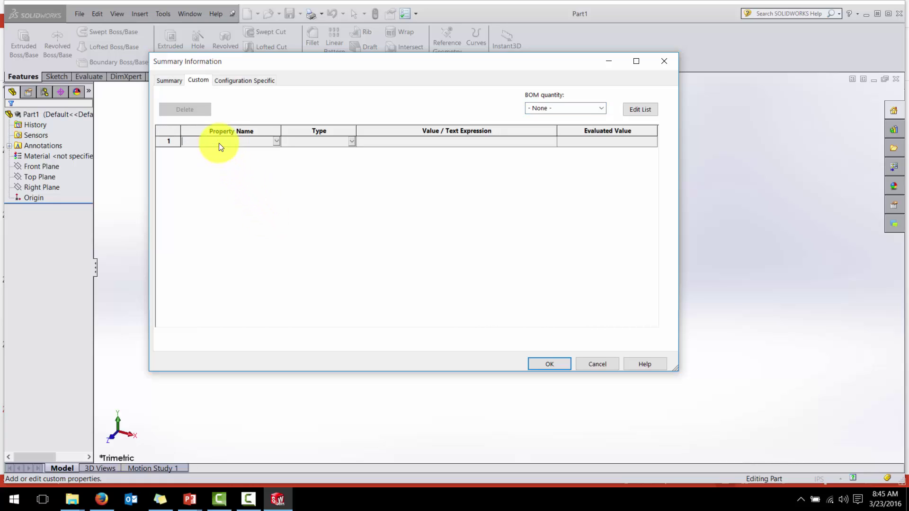
click(277, 143)
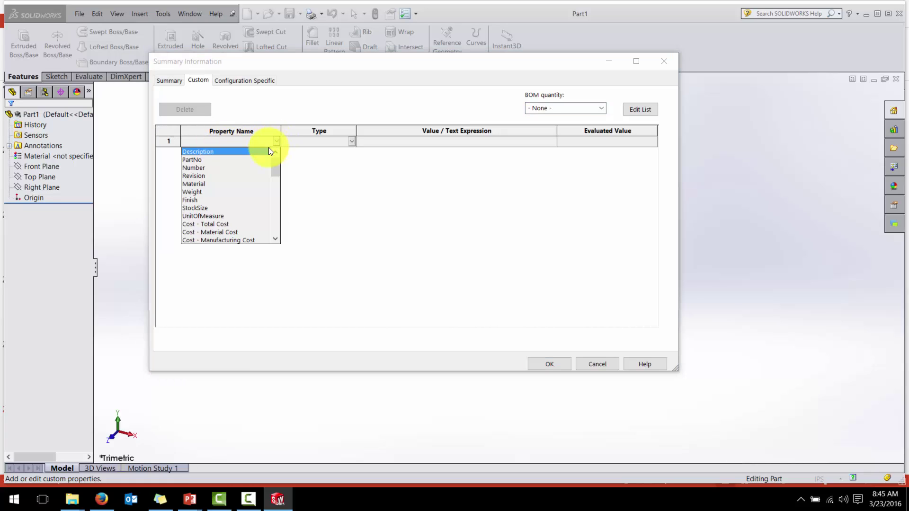
click(195, 184)
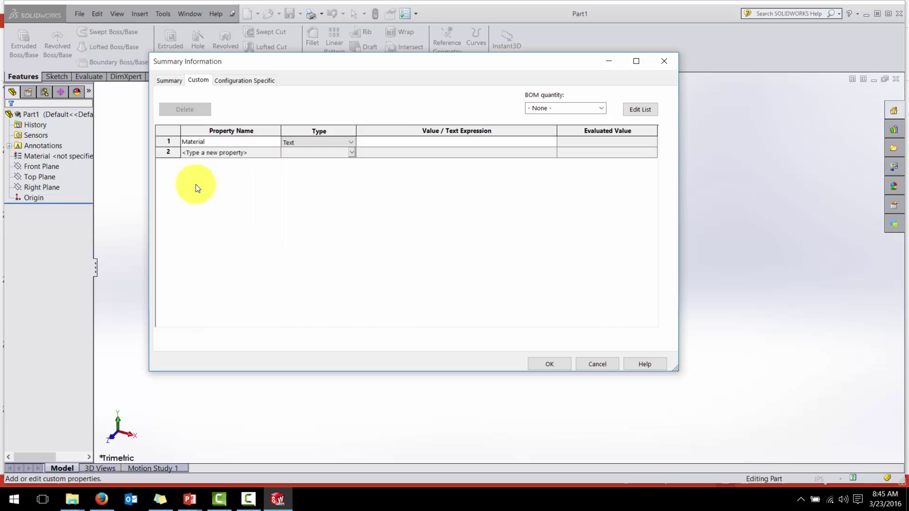
click(400, 143)
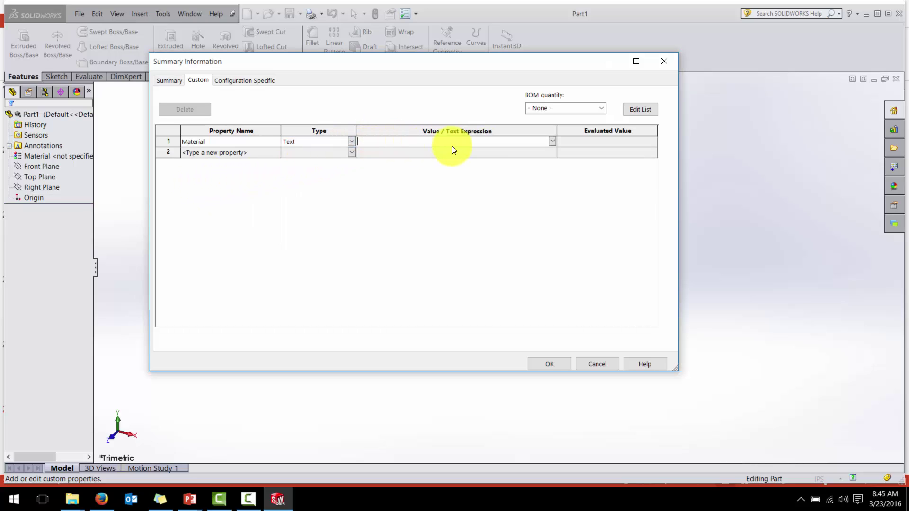
click(553, 141)
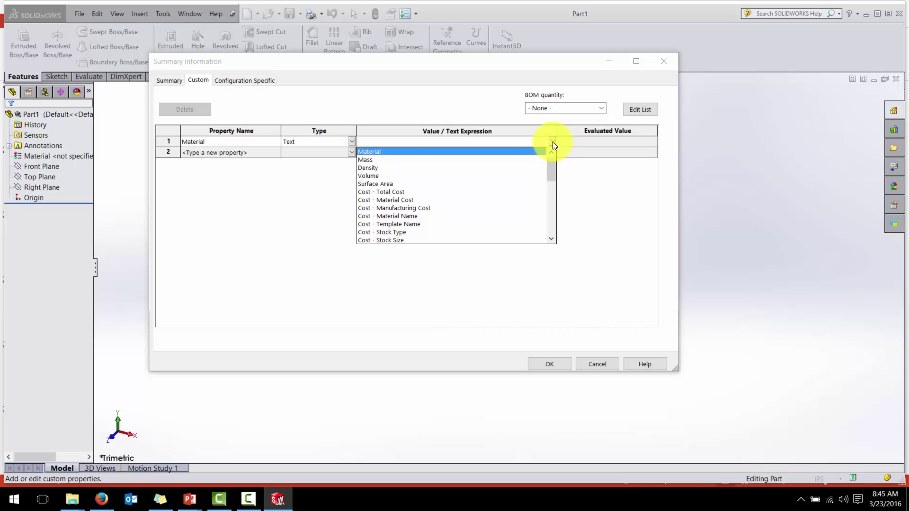
click(365, 152)
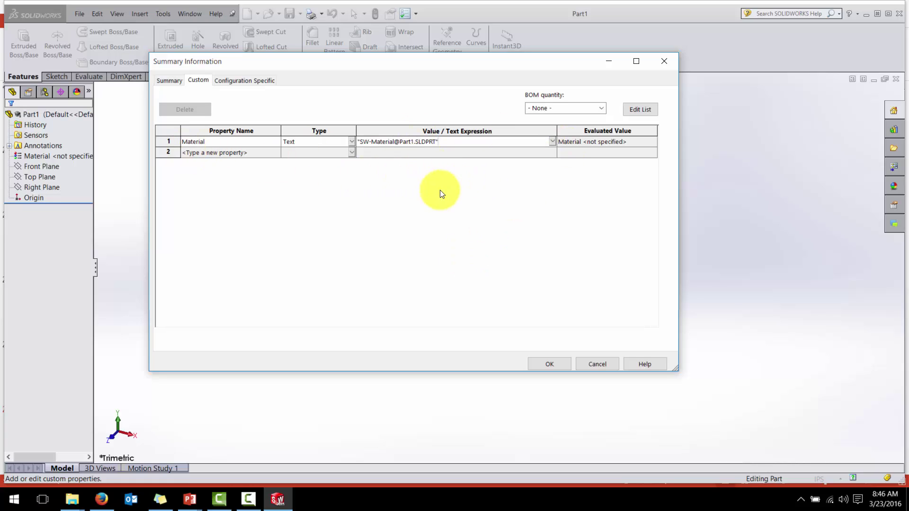
click(242, 152)
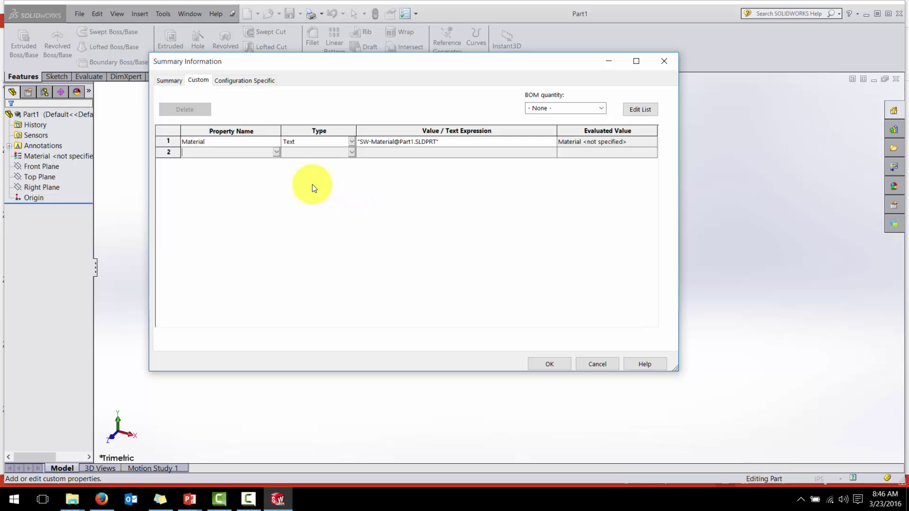
Step: Add a Weight custom property linked to the part's mass, in lbs
click(276, 153)
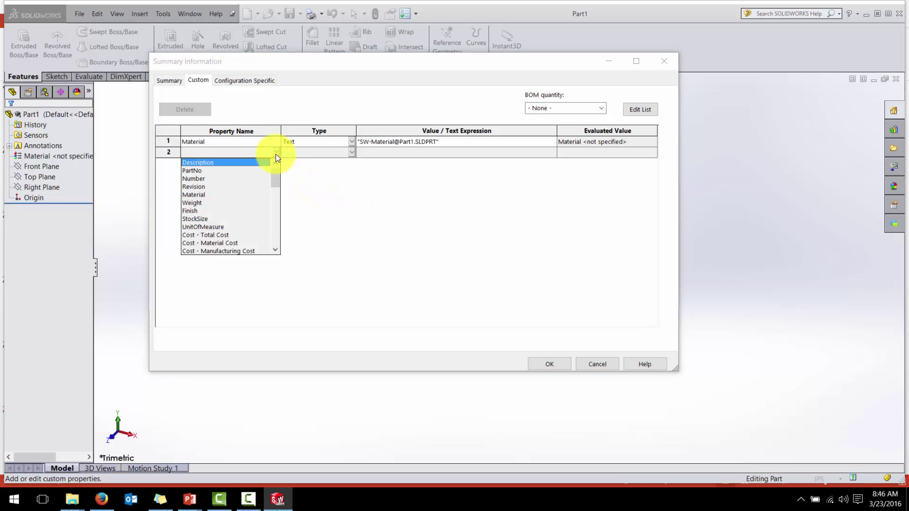
click(203, 203)
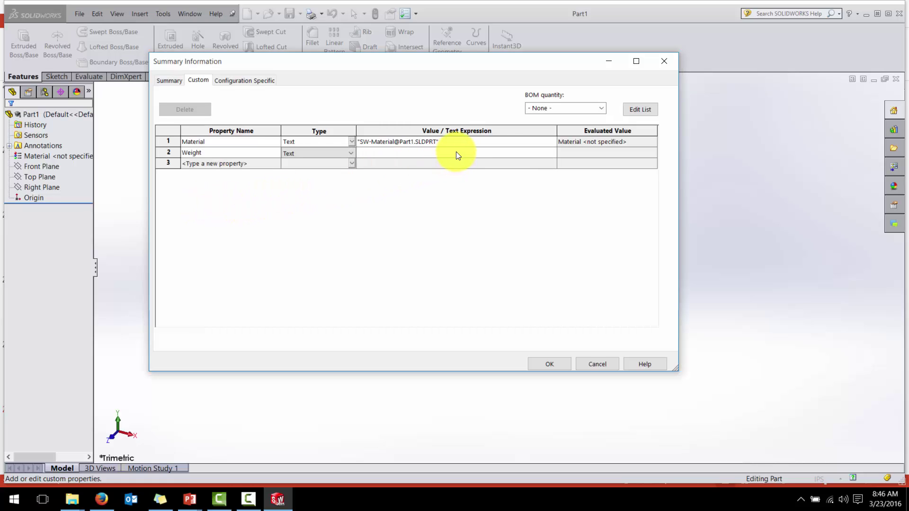
click(551, 154)
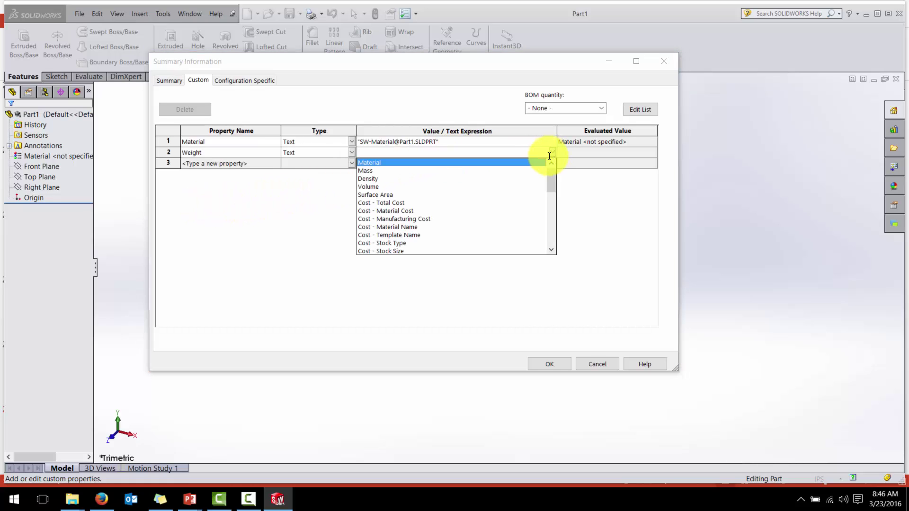
click(364, 171)
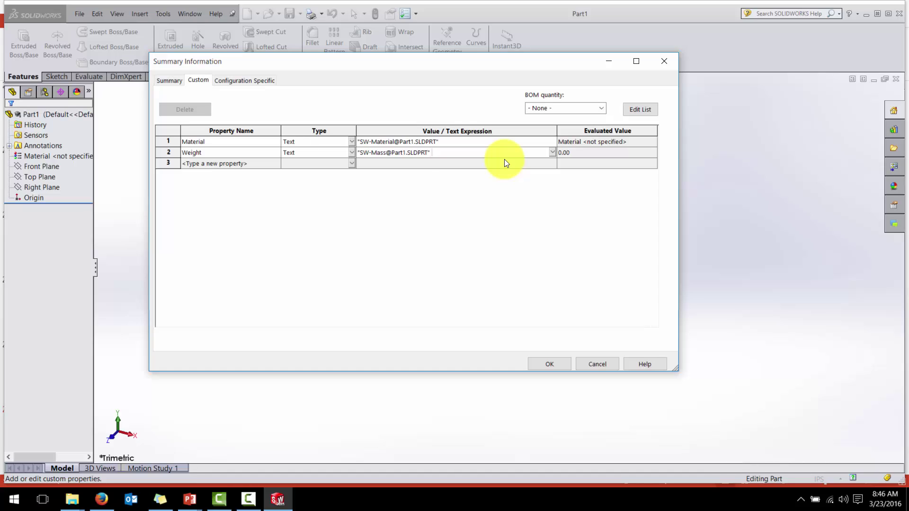
text(lbs)
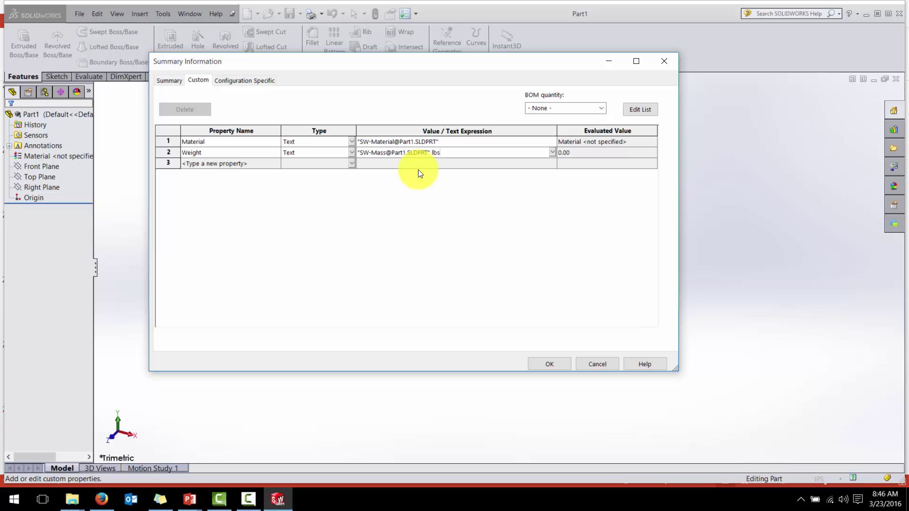
Step: Add a Description property with the value [Add Description] and apply the custom properties
click(276, 163)
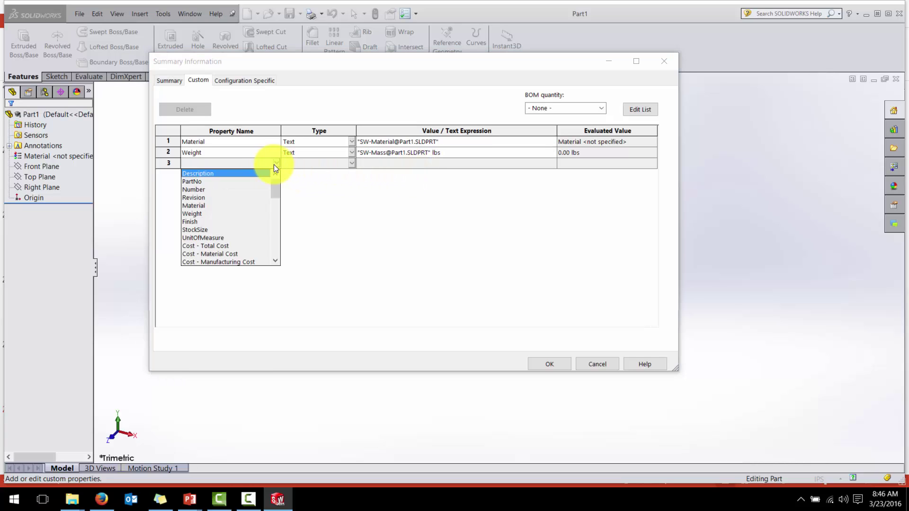
click(224, 173)
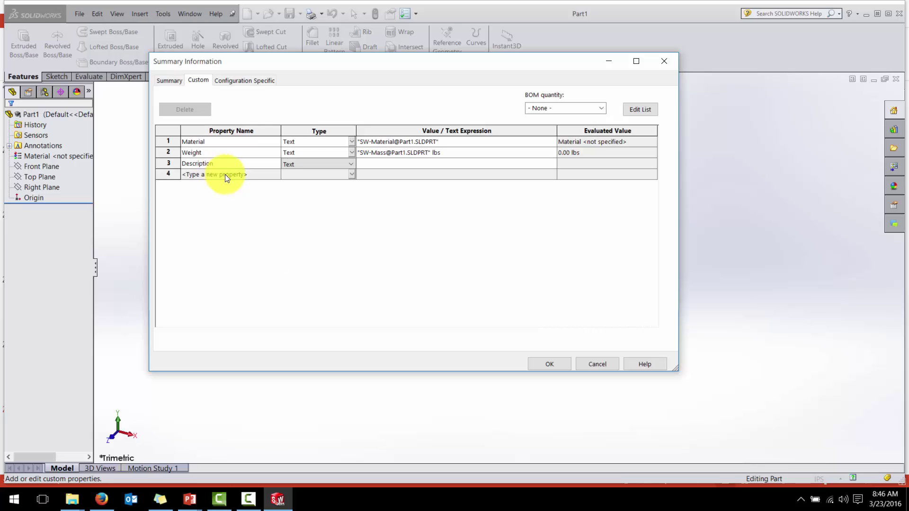
click(396, 166)
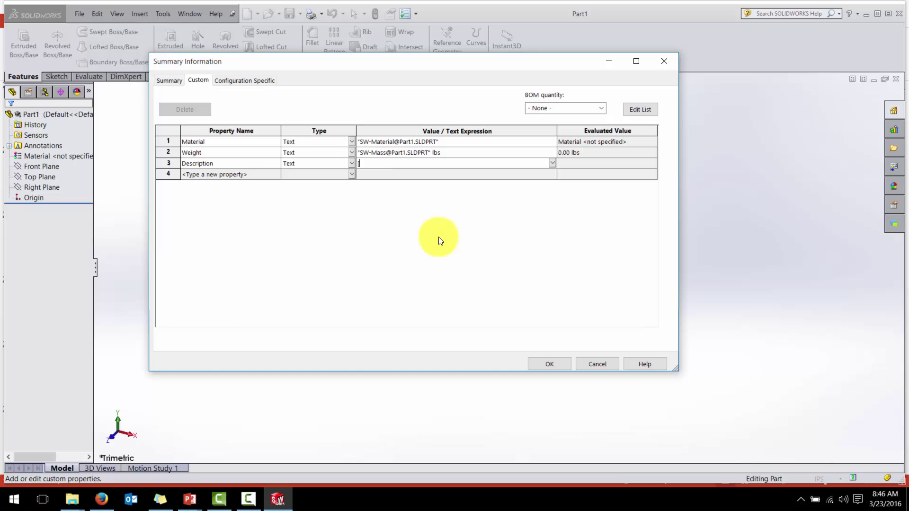
text([Add Description])
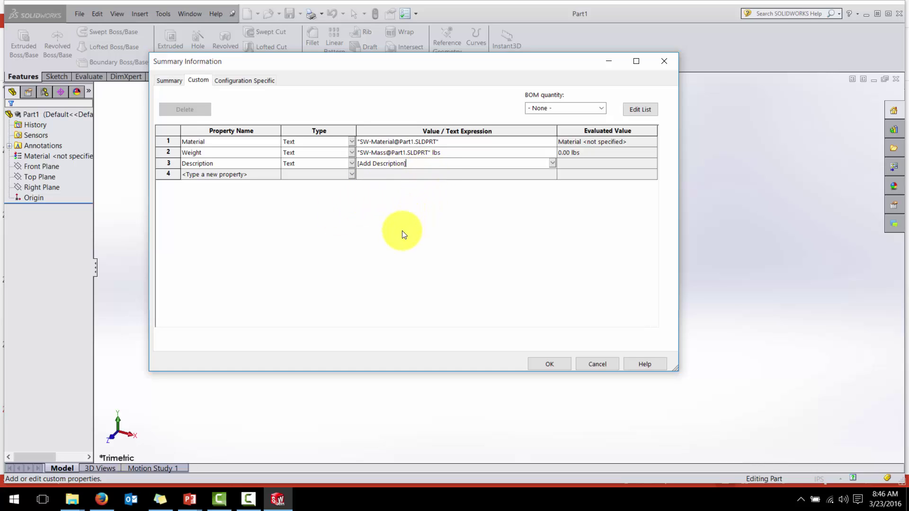
click(551, 367)
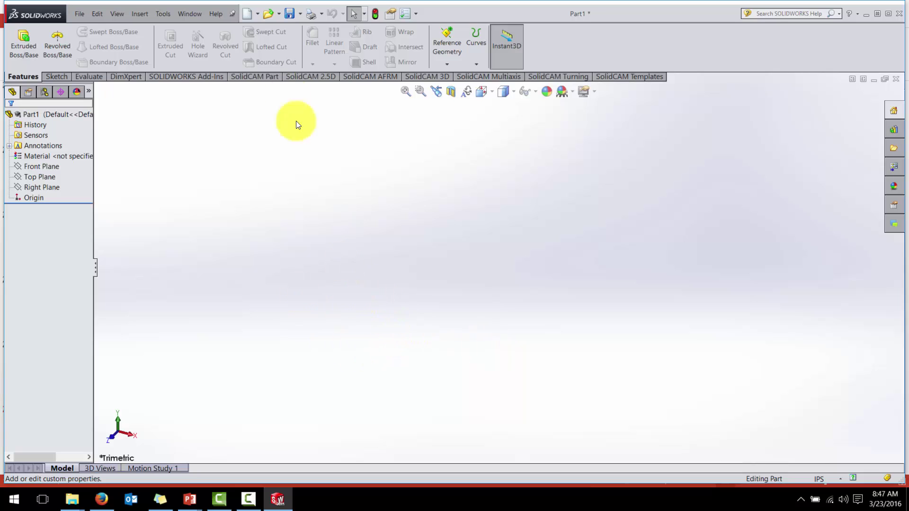
Step: Save the part as a Part Template (*.prtdot) named 366 Part
click(300, 14)
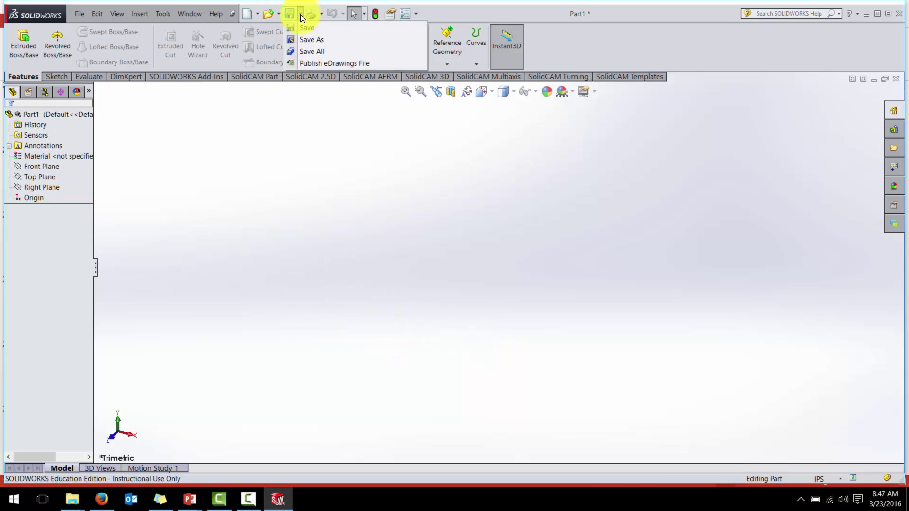
click(304, 39)
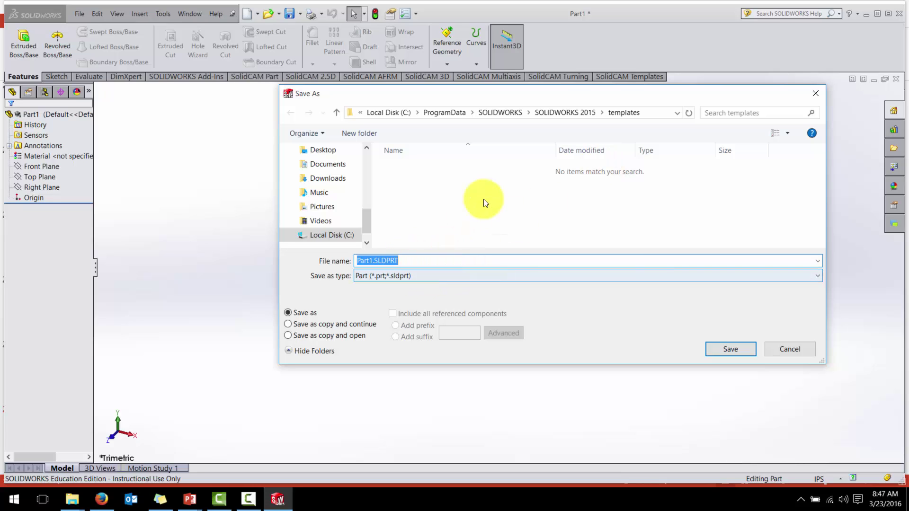
click(416, 276)
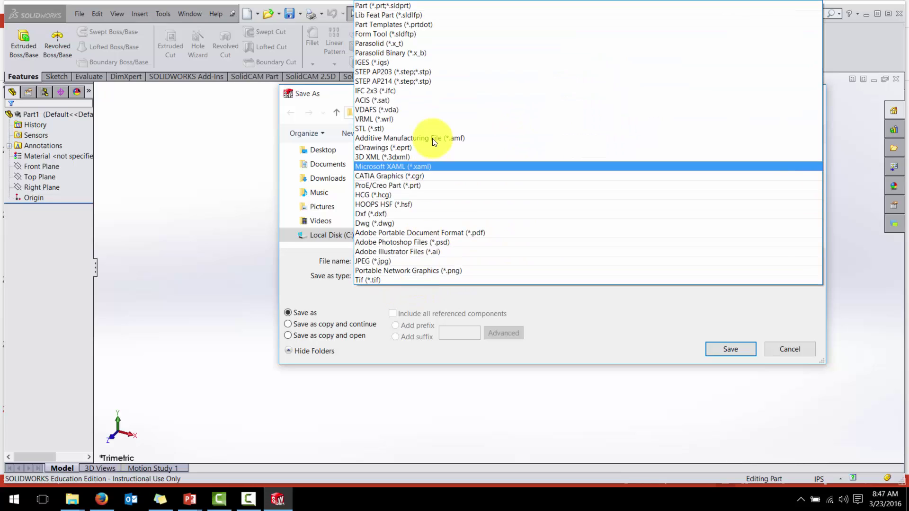
click(429, 23)
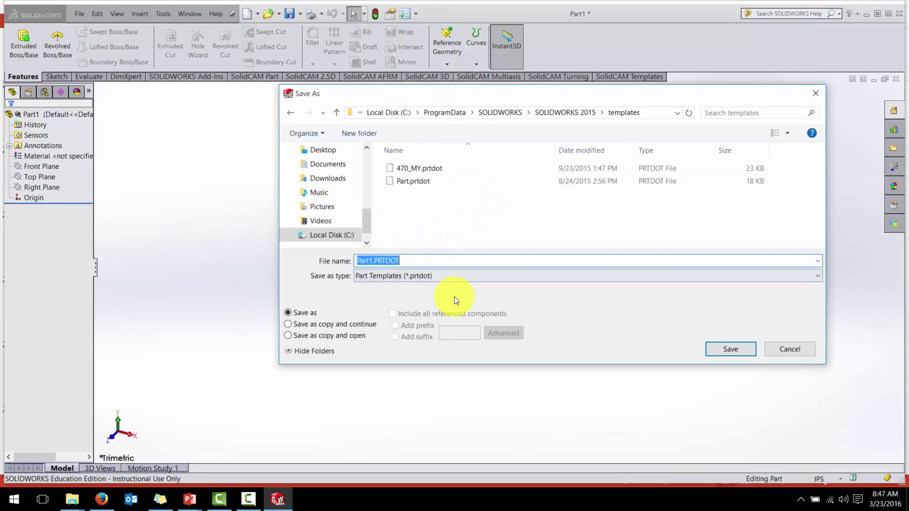
click(370, 261)
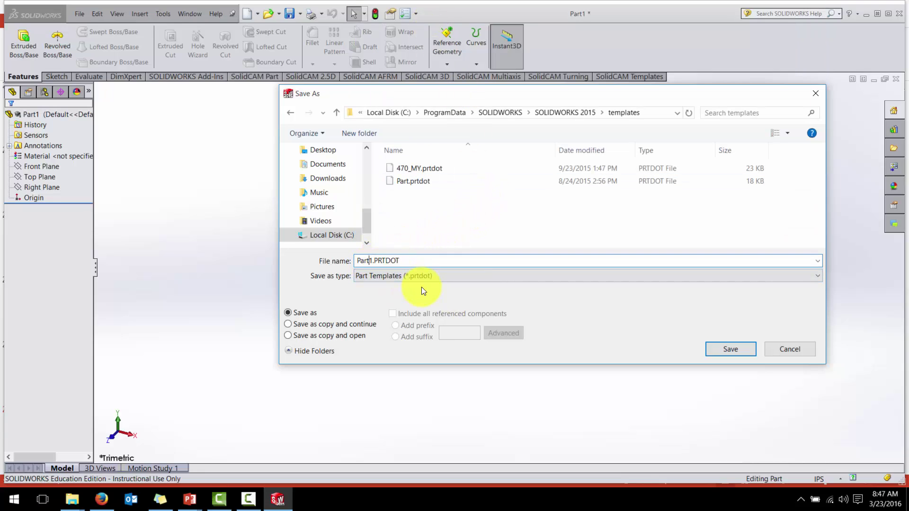
key(BackSpace)
key(BackSpace)
key(BackSpace)
key(BackSpace)
key(BackSpace)
text(3666)
key(BackSpace)
text(Part)
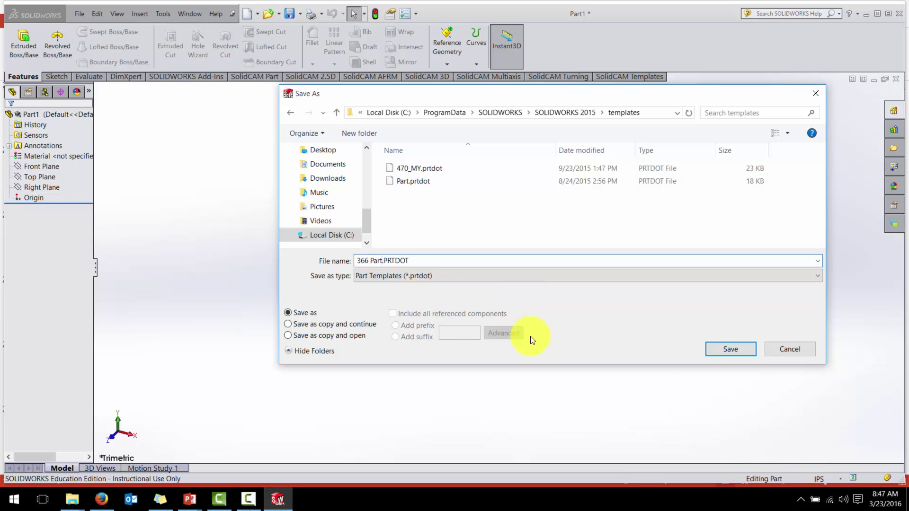
click(730, 348)
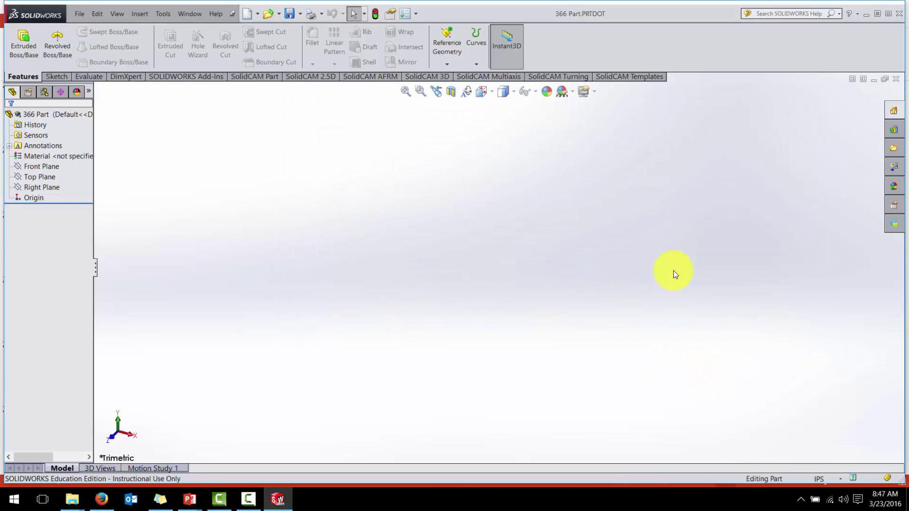
Step: Close the template and create a new part from the 366 Part template
click(896, 79)
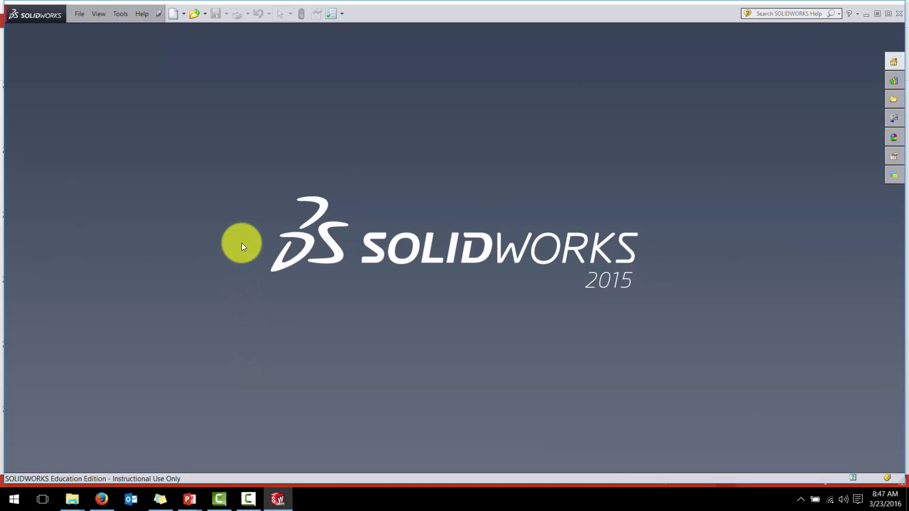
click(174, 14)
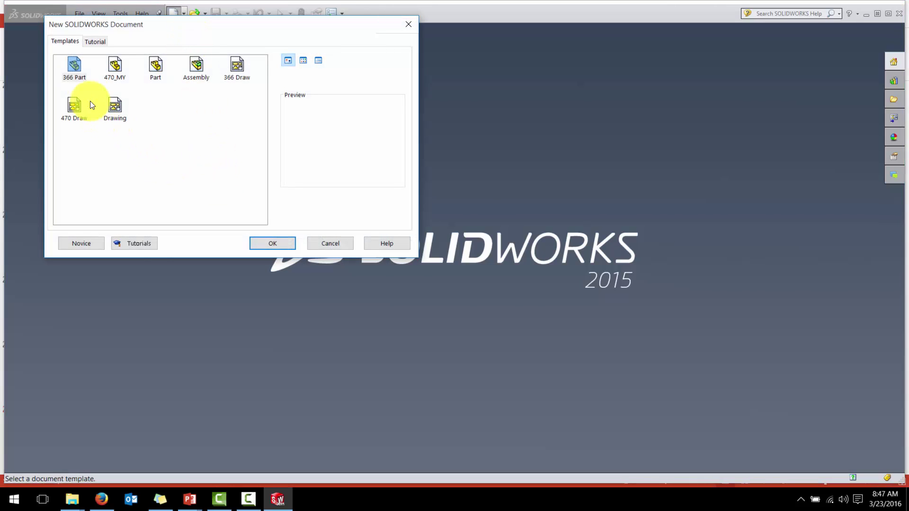
click(75, 66)
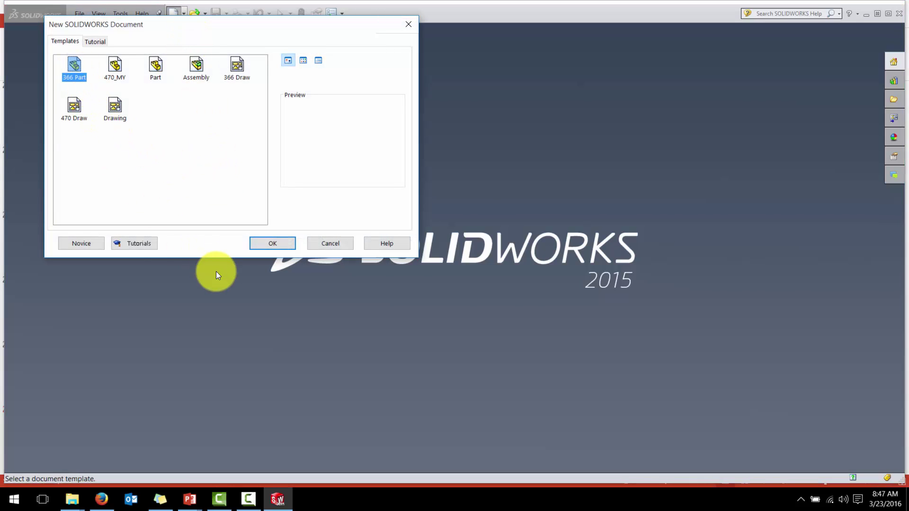
click(279, 246)
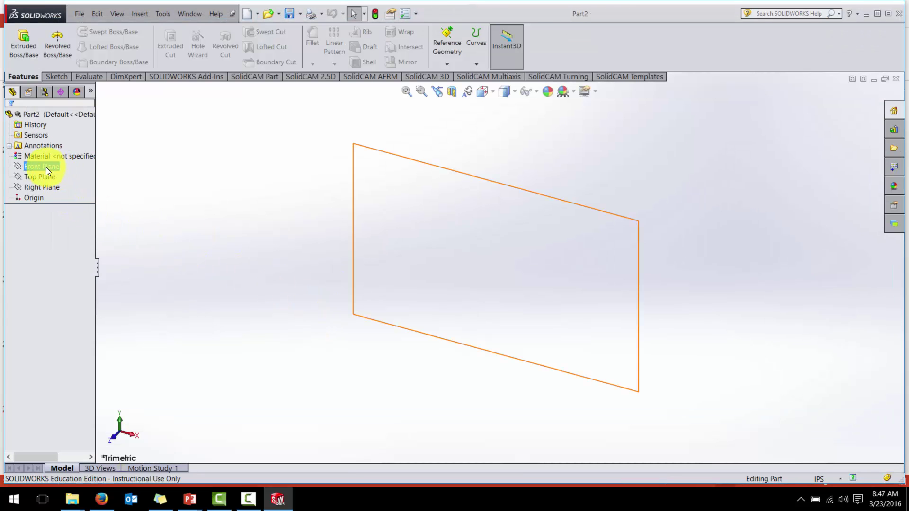
Step: Sketch a center rectangle on the Front Plane dimensioned 6.00 in wide by 2.50 in tall
right_click(47, 167)
click(50, 153)
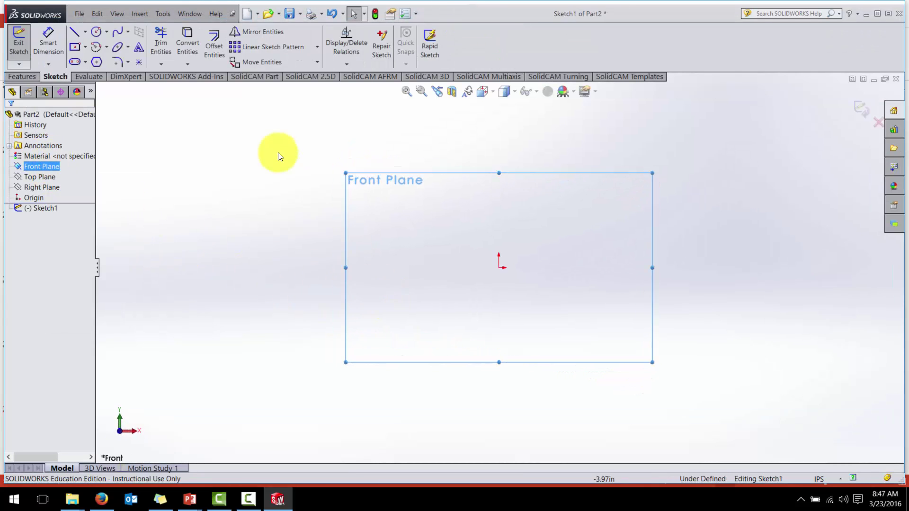
click(75, 46)
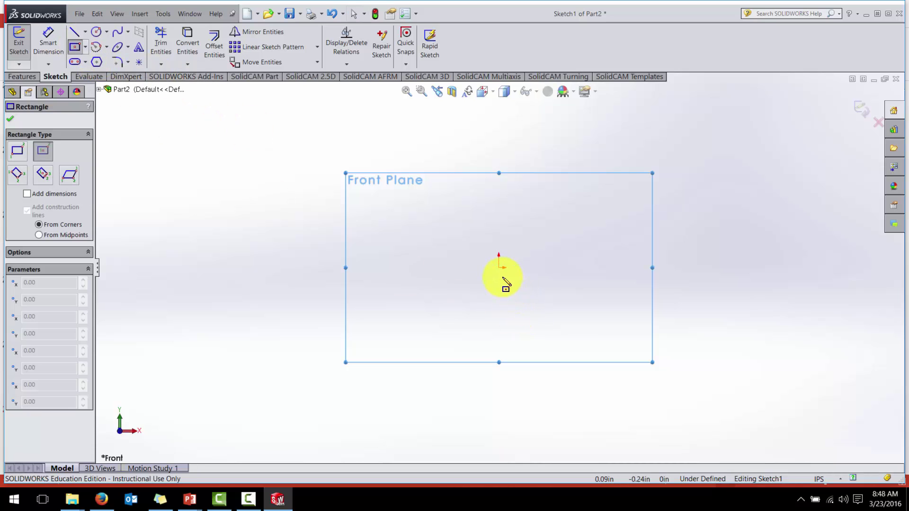
click(498, 267)
click(630, 216)
right_drag(769, 321, 754, 259)
click(589, 216)
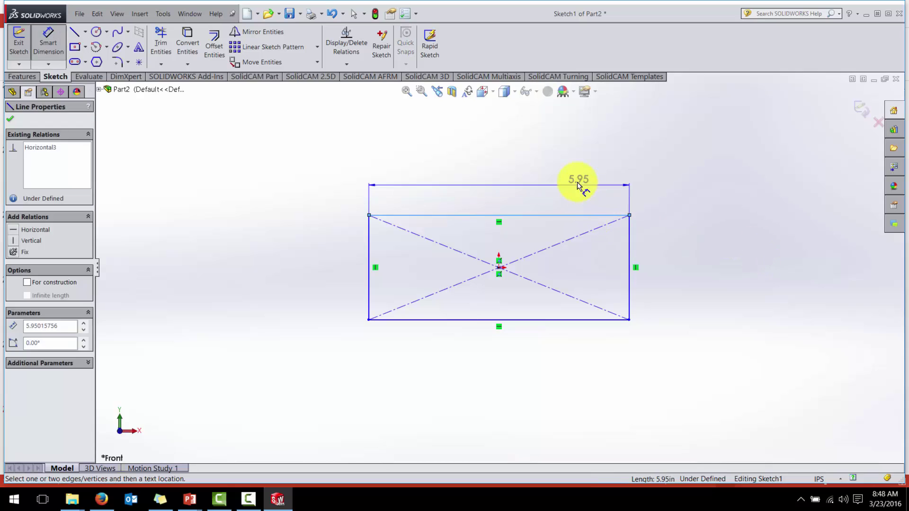
click(563, 175)
key(Return)
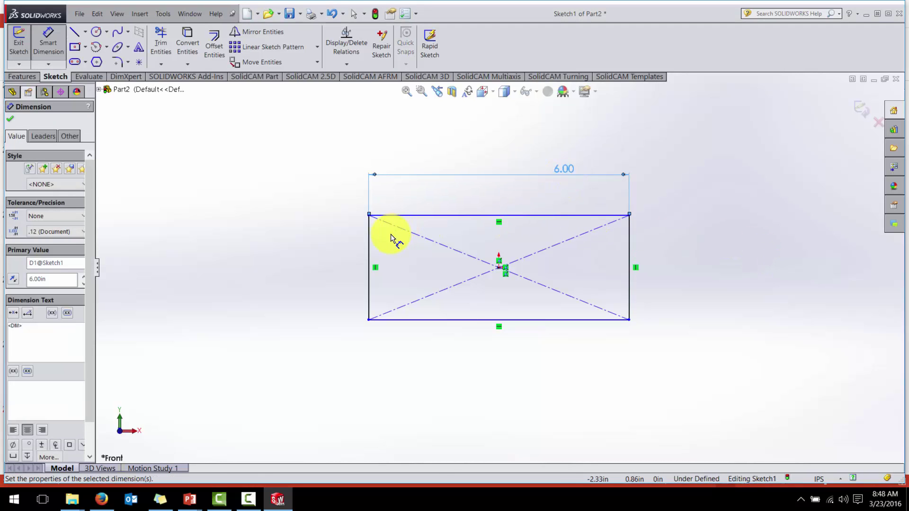
click(369, 247)
click(310, 262)
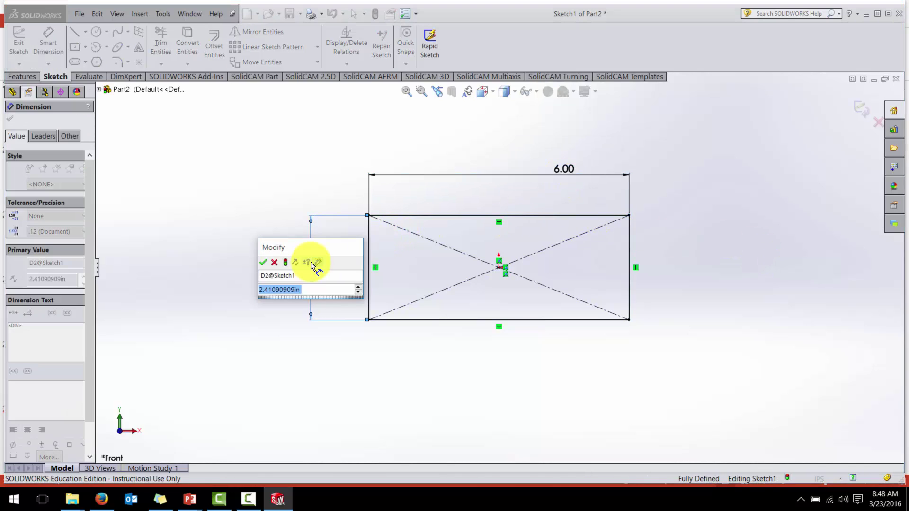
text(2.5)
key(Return)
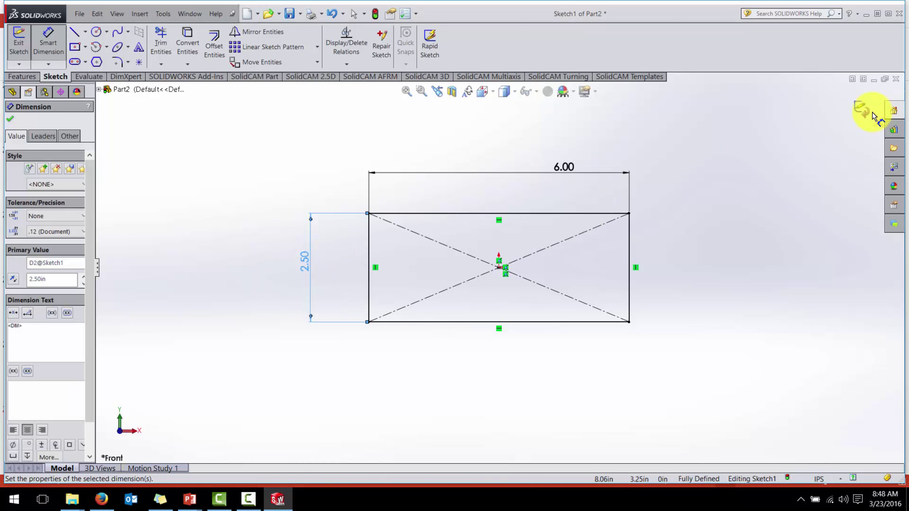
Step: Extrude the rectangle 0.10 in into a solid plate
click(863, 110)
click(36, 50)
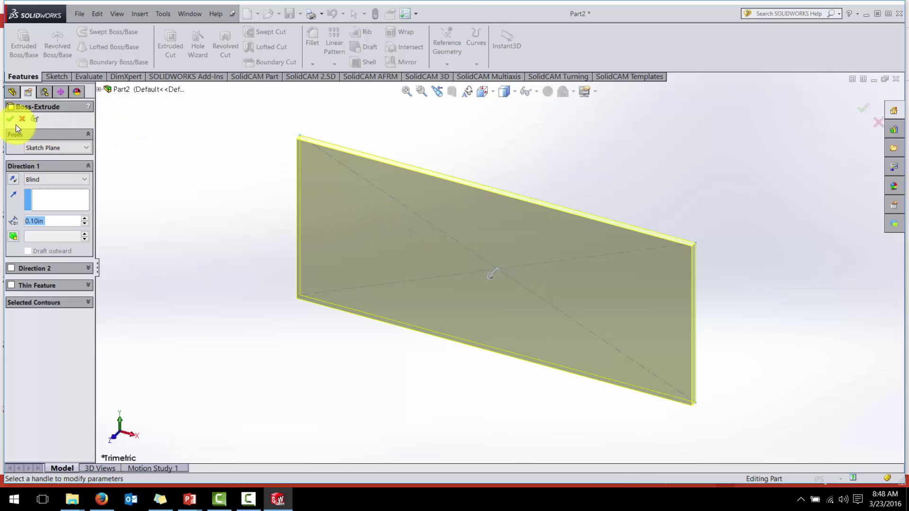
click(11, 119)
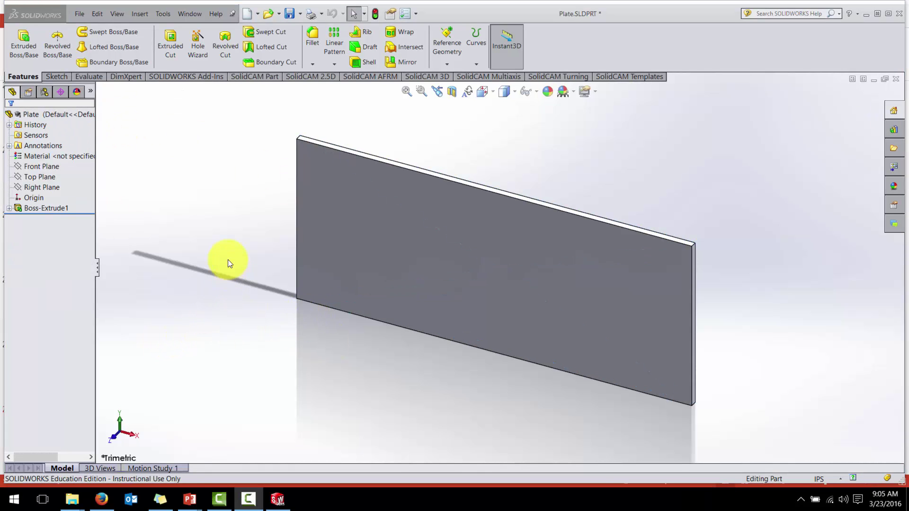
Step: Apply 1060 Alloy from the Aluminium Alloys library as the plate's material
click(75, 155)
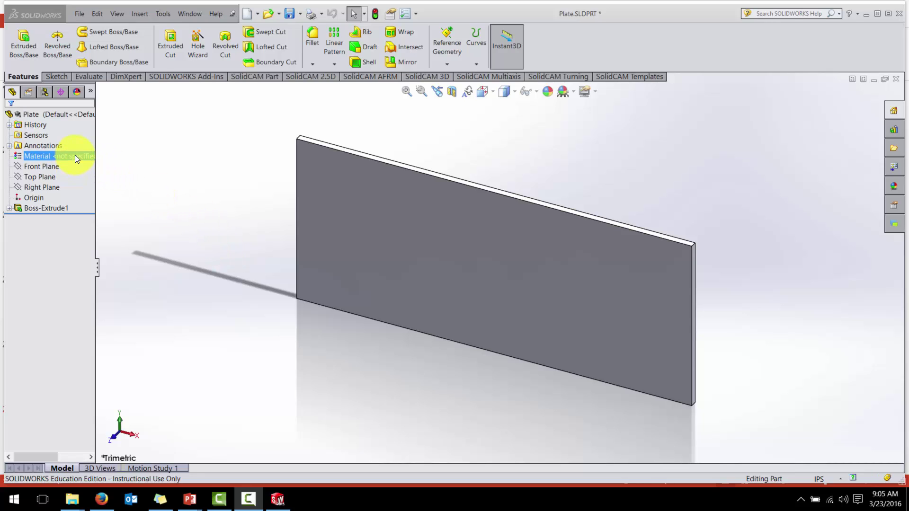
right_click(75, 156)
click(123, 159)
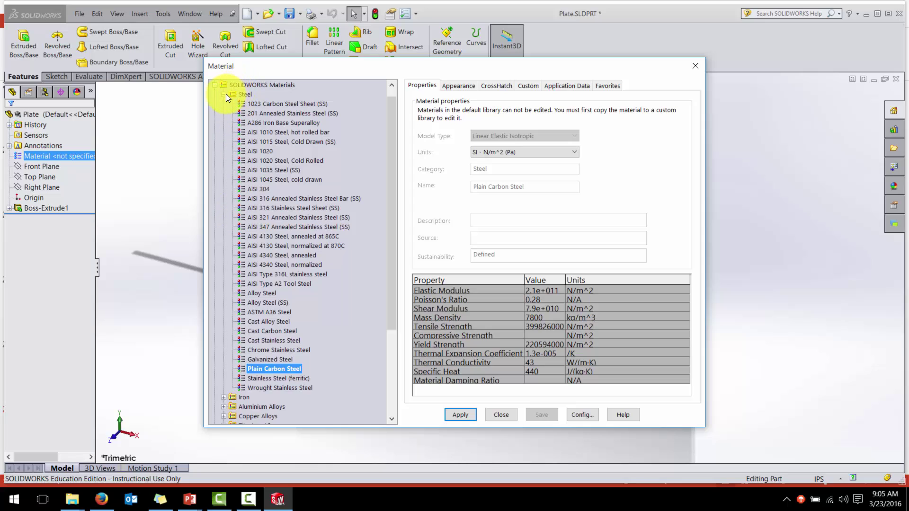
click(224, 94)
click(222, 123)
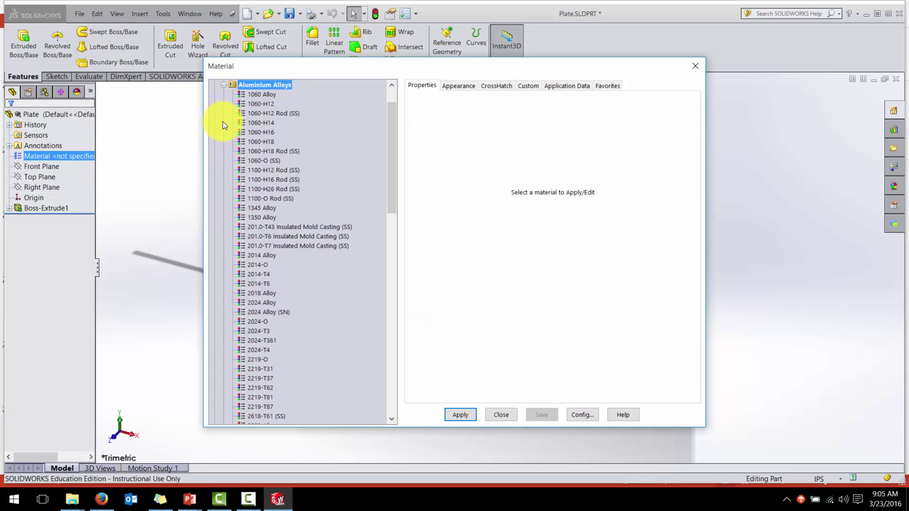
click(266, 95)
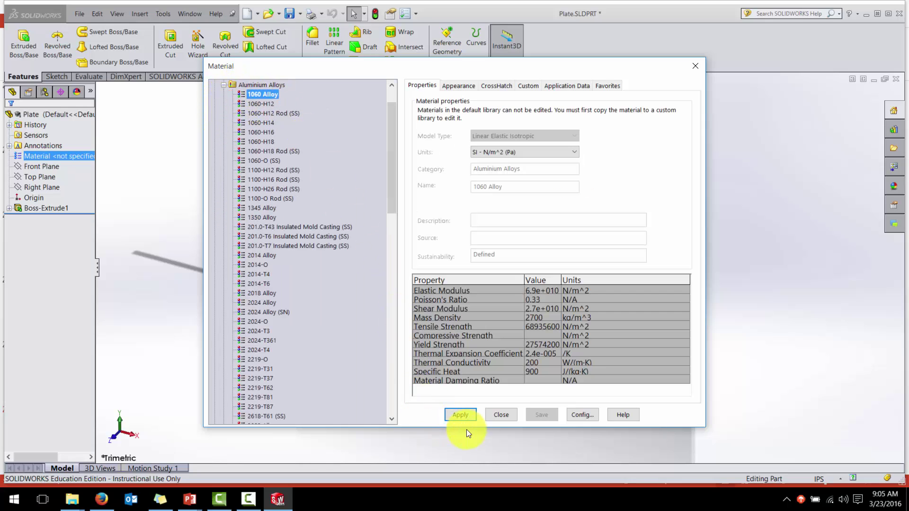
click(459, 416)
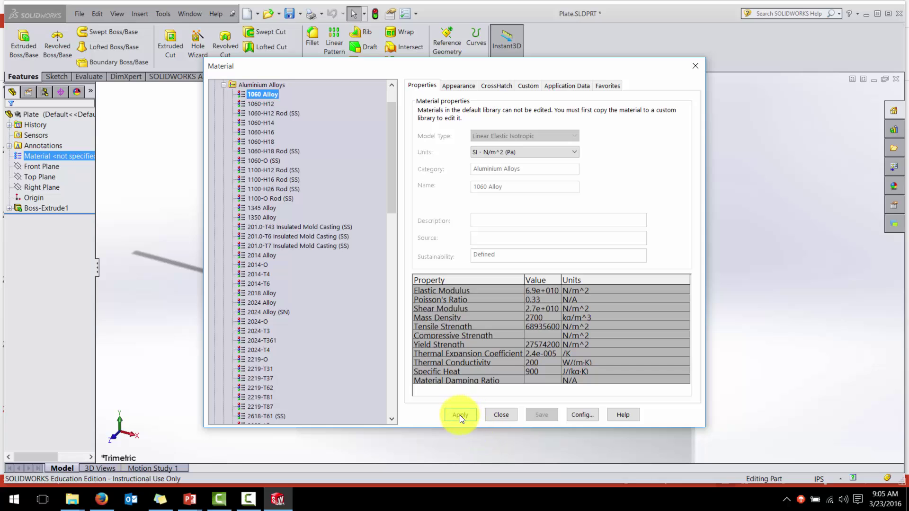
click(501, 415)
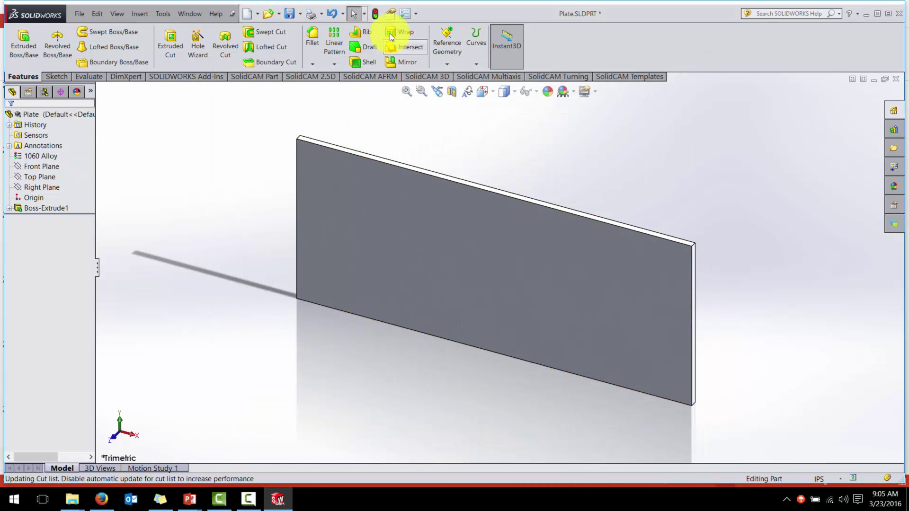
Step: Enter Blank Plate as the plate's Description custom property and apply the properties
click(390, 17)
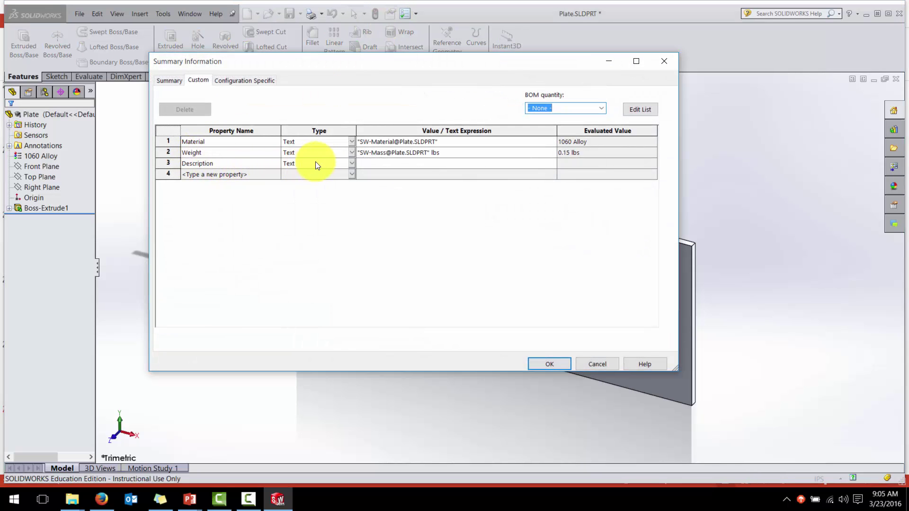
click(388, 165)
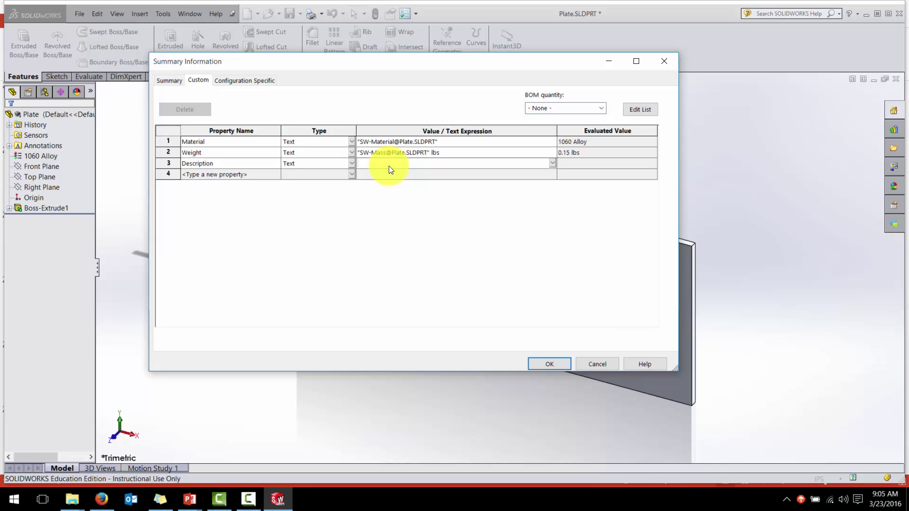
text(Bkate)
click(473, 153)
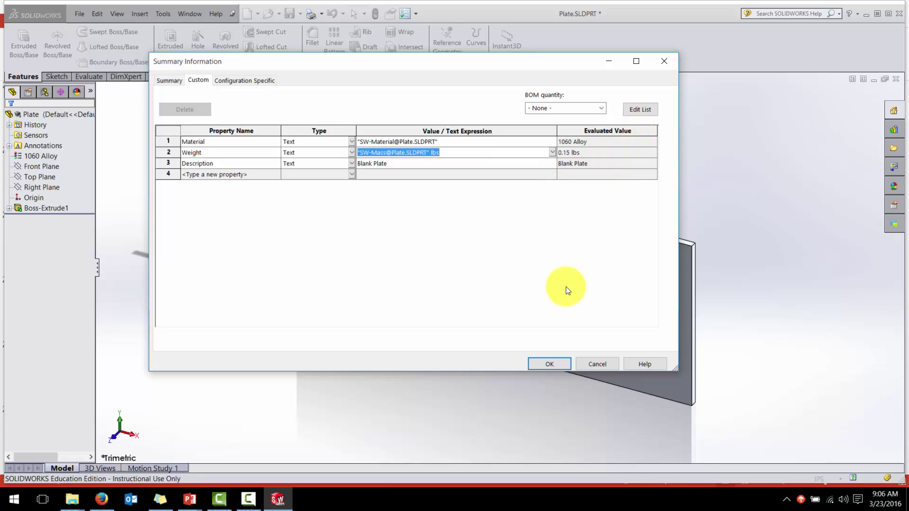
click(560, 362)
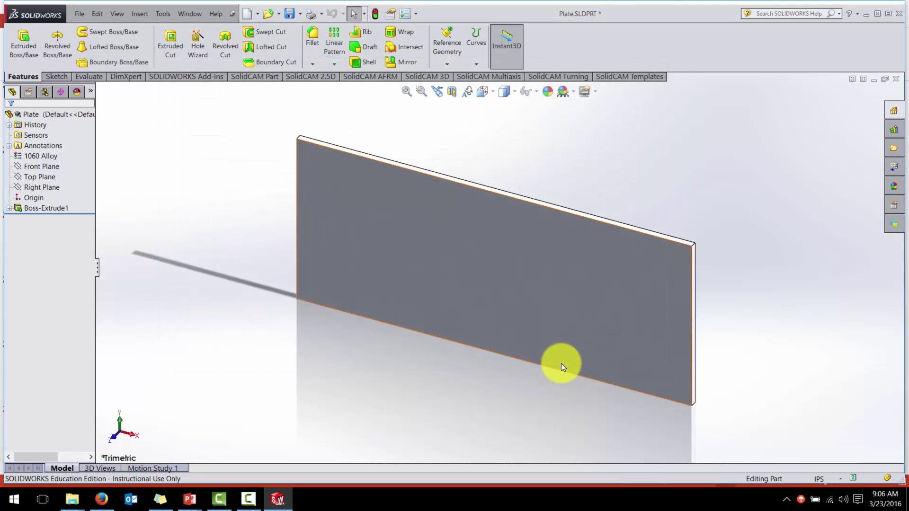
Step: Save the Plate part over the existing Plate.SLDPRT in the Template Overview folder
click(289, 14)
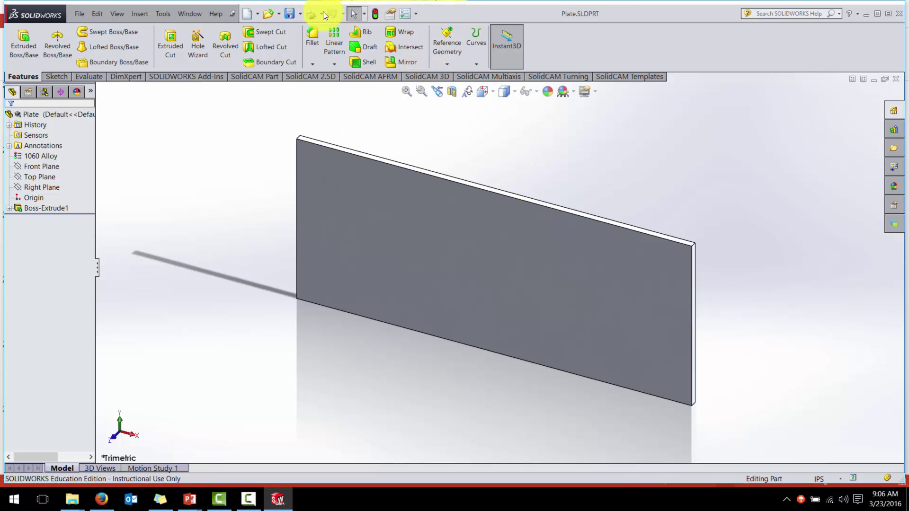
click(301, 14)
click(309, 39)
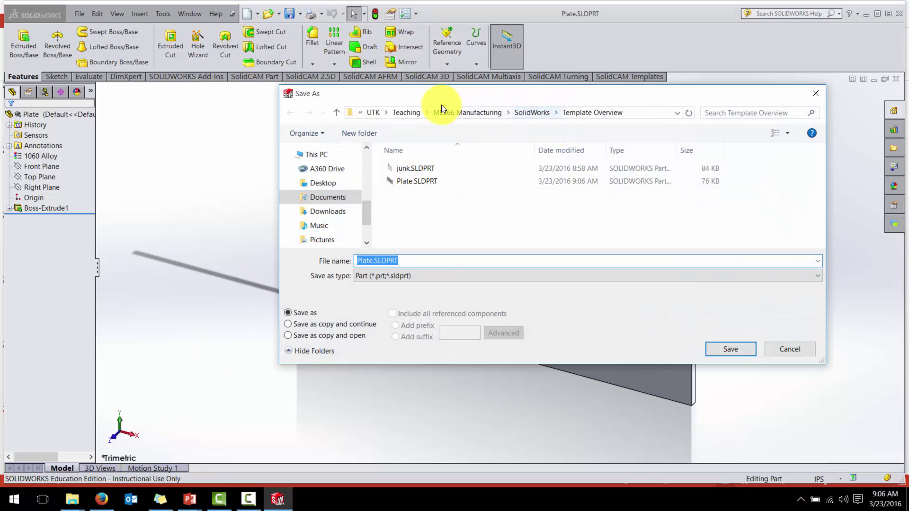
click(414, 185)
click(732, 350)
click(483, 249)
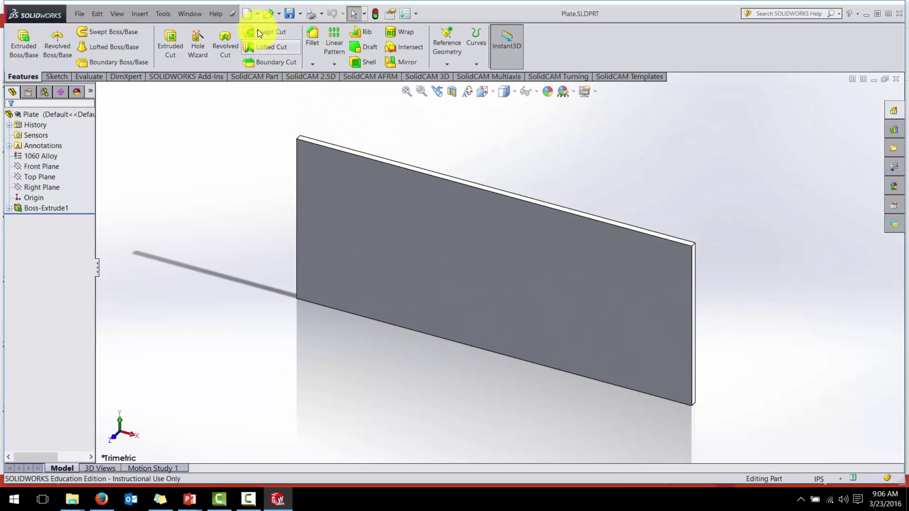
Step: Create a new drawing from the 366 Draw template
click(247, 15)
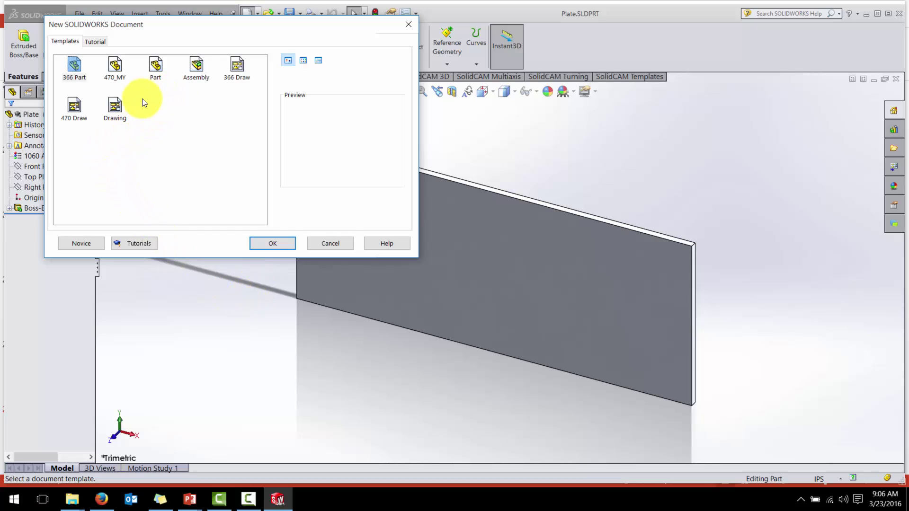
click(234, 68)
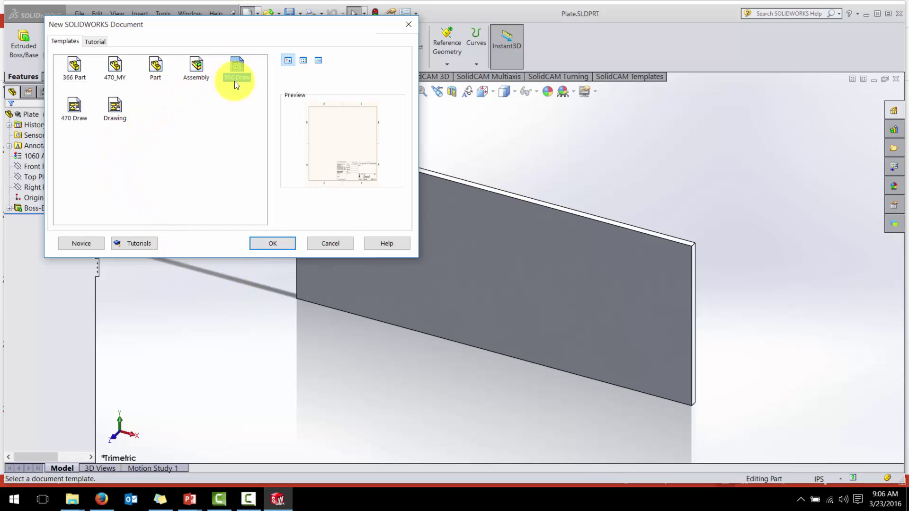
click(271, 244)
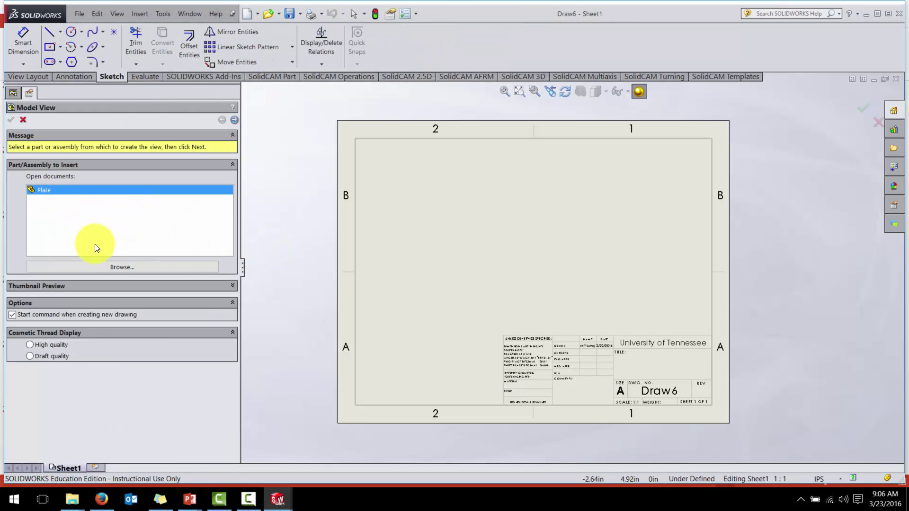
Step: Place a standard view of the Plate part with a projected side view to its right
double_click(43, 191)
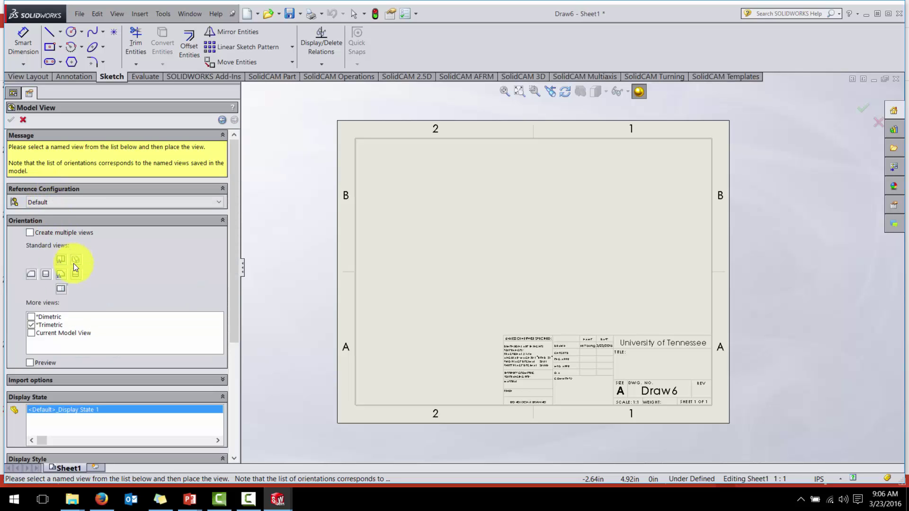
click(62, 273)
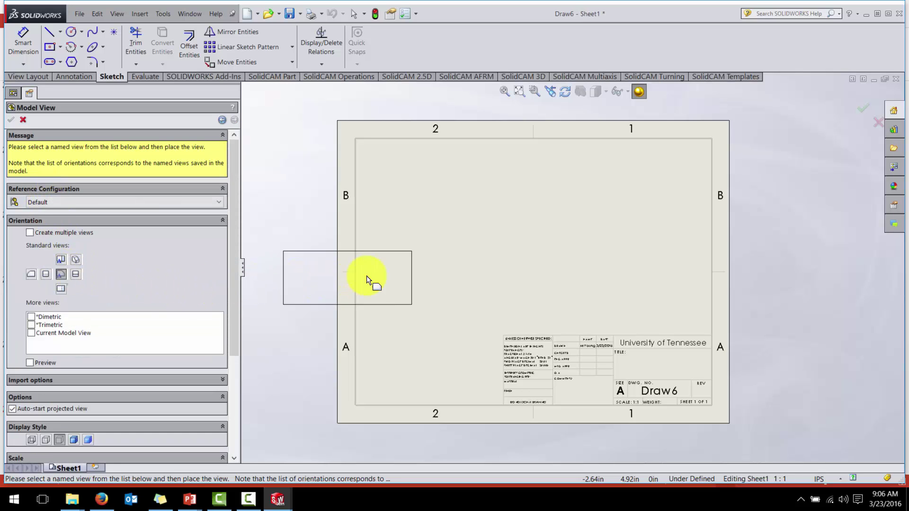
click(458, 237)
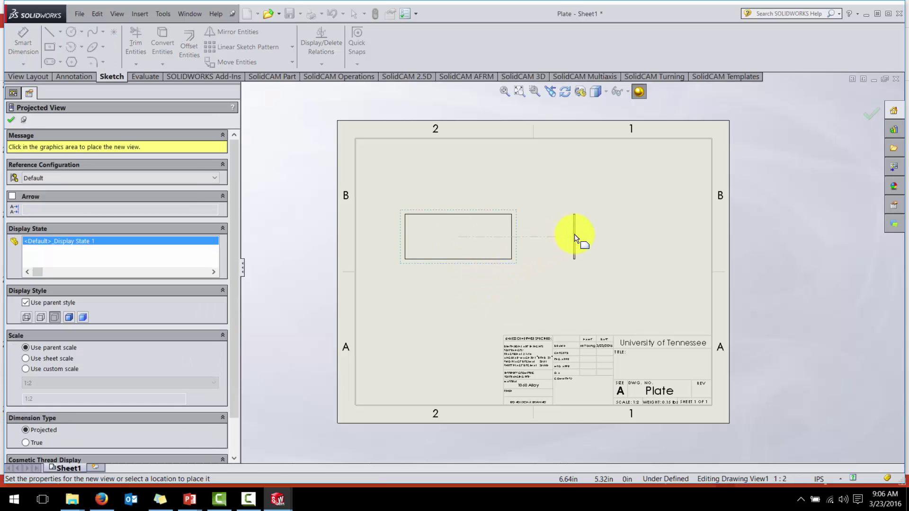
click(585, 246)
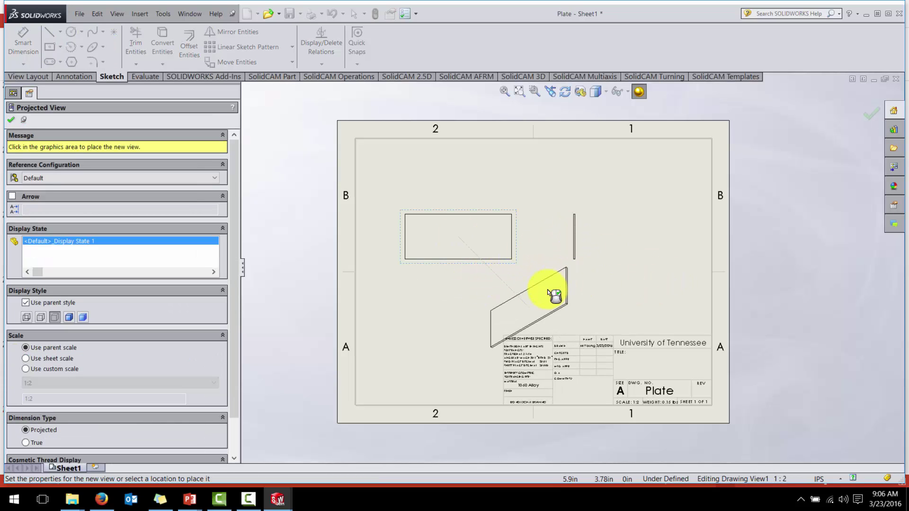
key(Escape)
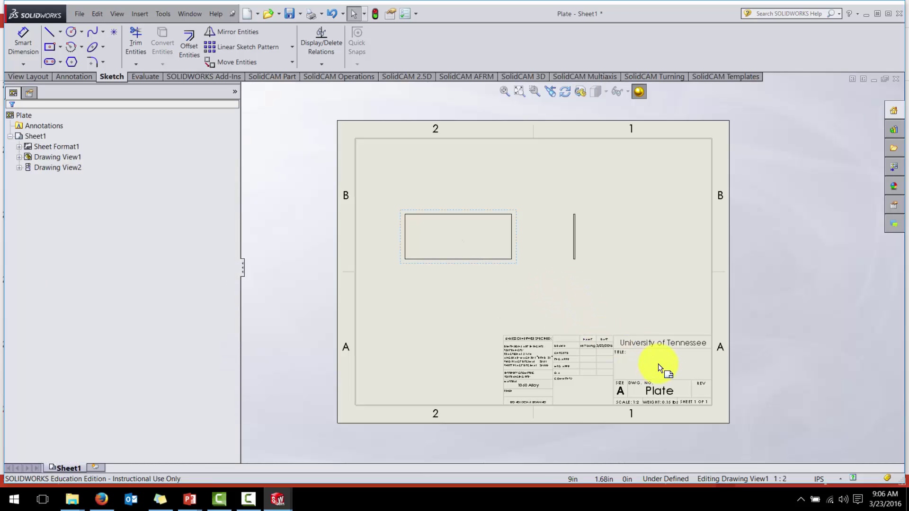
scroll(615, 355, down, 2)
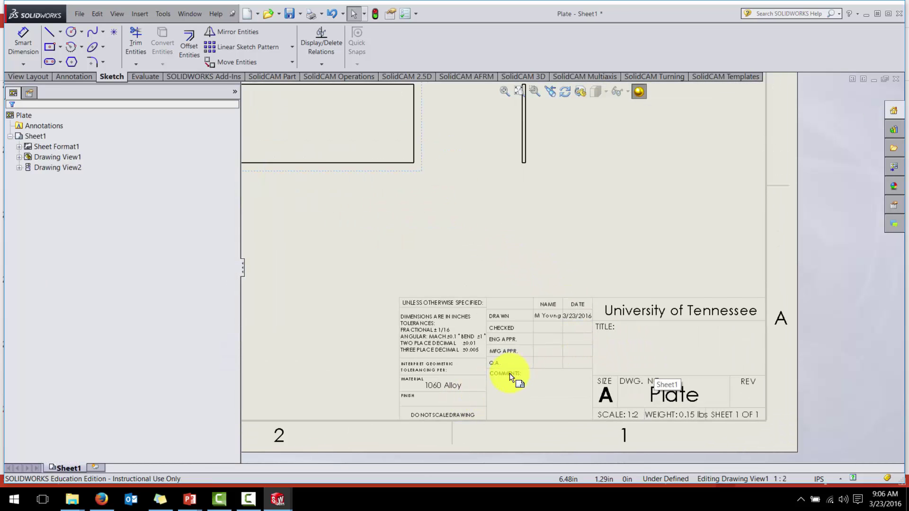
scroll(487, 383, down, 2)
scroll(471, 374, down, 2)
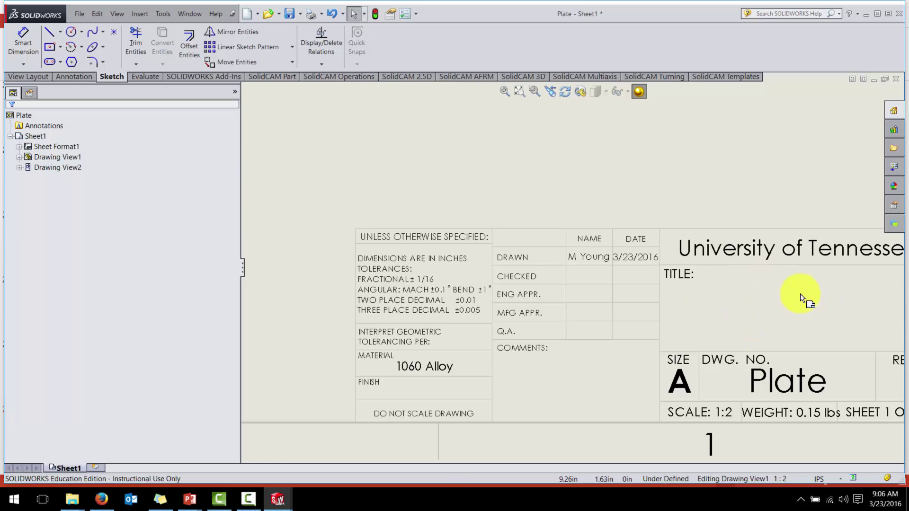
scroll(735, 308, up, 5)
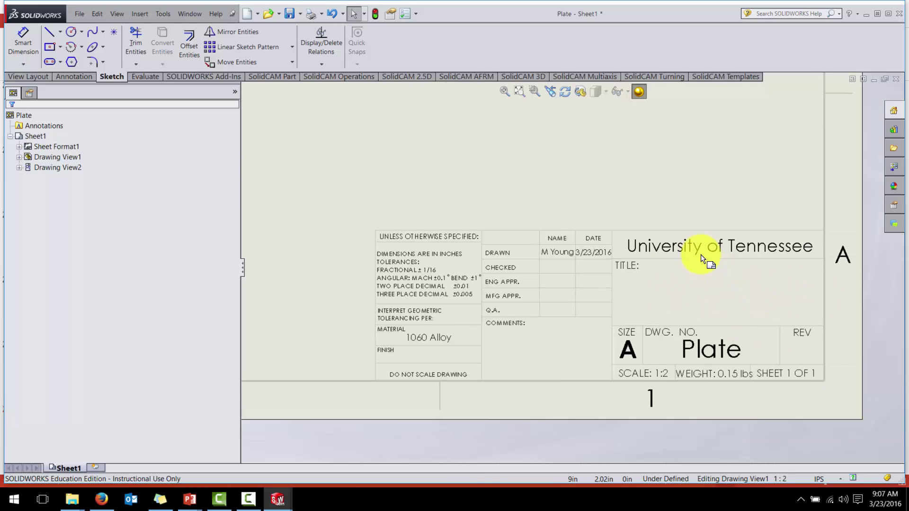
scroll(641, 203, up, 1)
scroll(637, 201, down, 2)
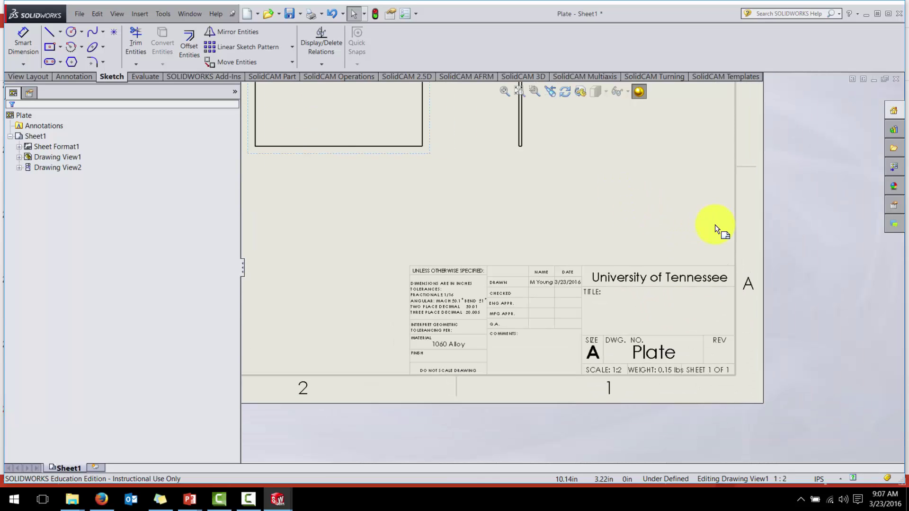
click(674, 211)
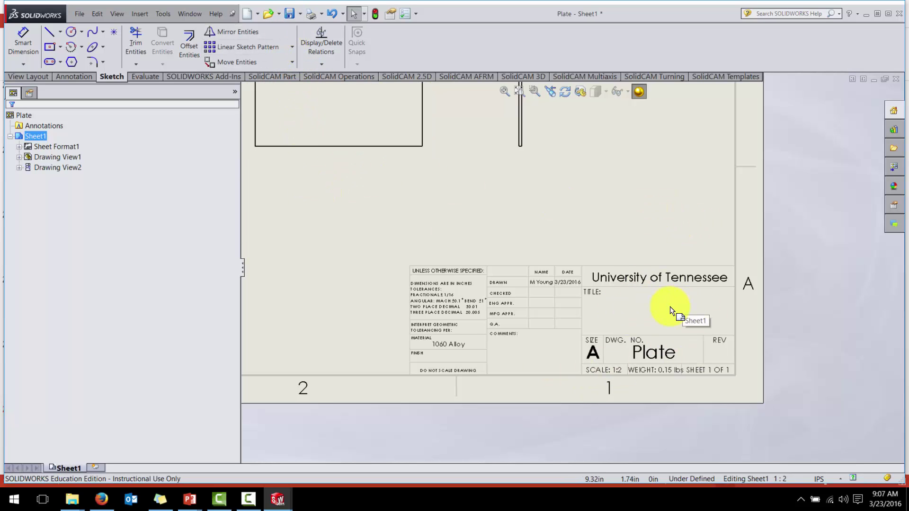
Step: Save the drawing as Plate.SLDDRW, overwriting the existing drawing file in Template Overview
click(290, 15)
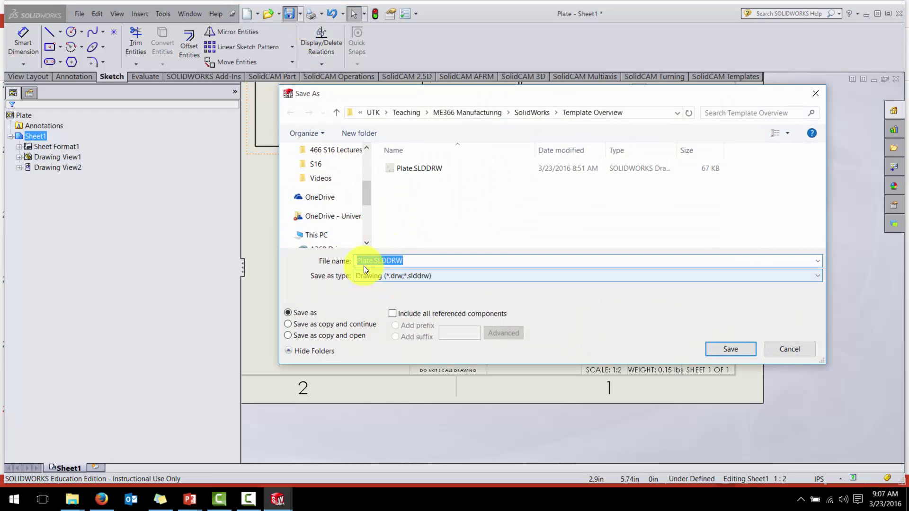
click(730, 348)
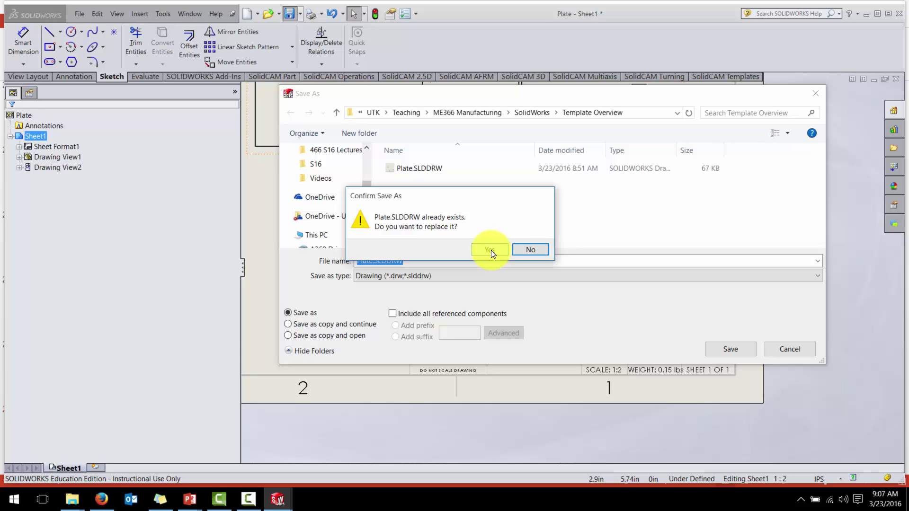
click(490, 250)
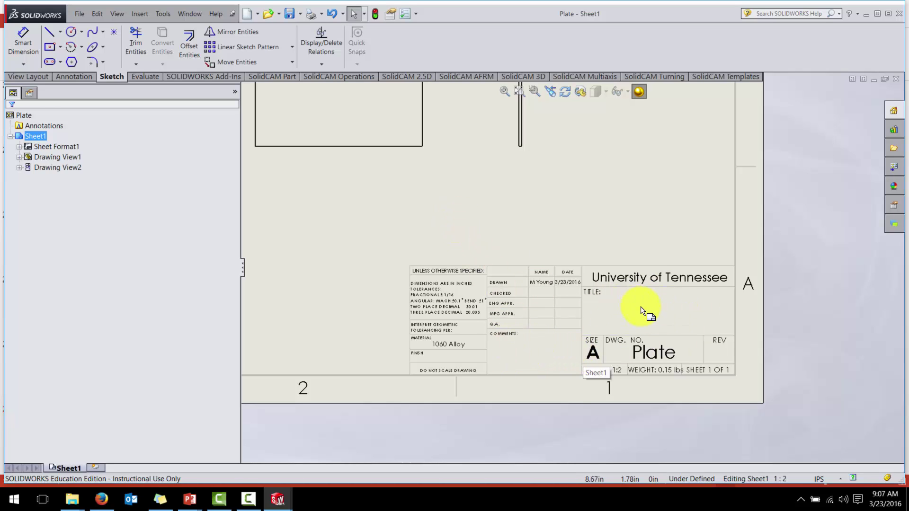
Step: Open the Plate part from Plate<1> under Drawing View1 in the drawing tree
key(z)
scroll(511, 223, down, 2)
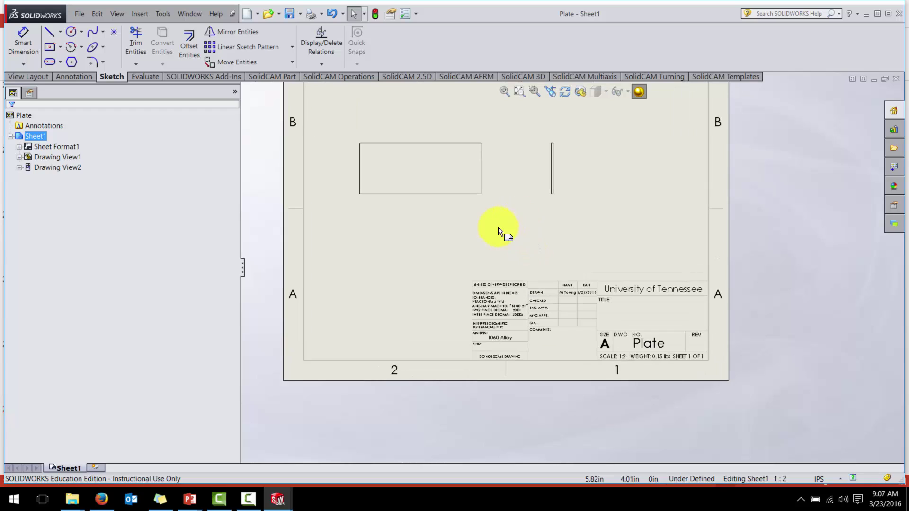
click(19, 146)
click(18, 146)
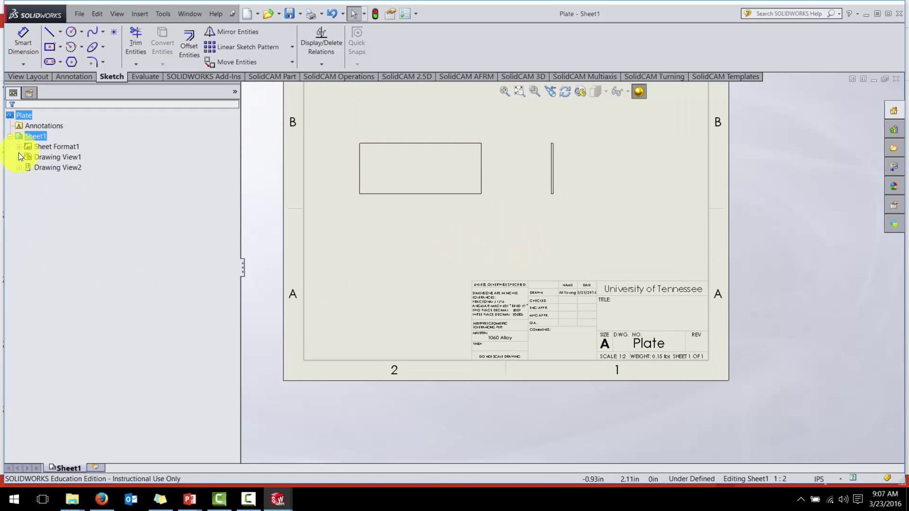
click(19, 158)
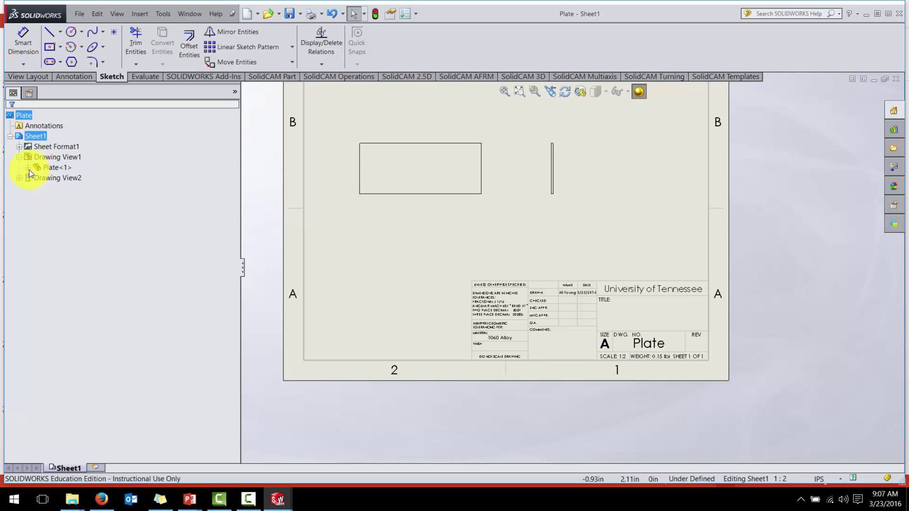
right_click(53, 167)
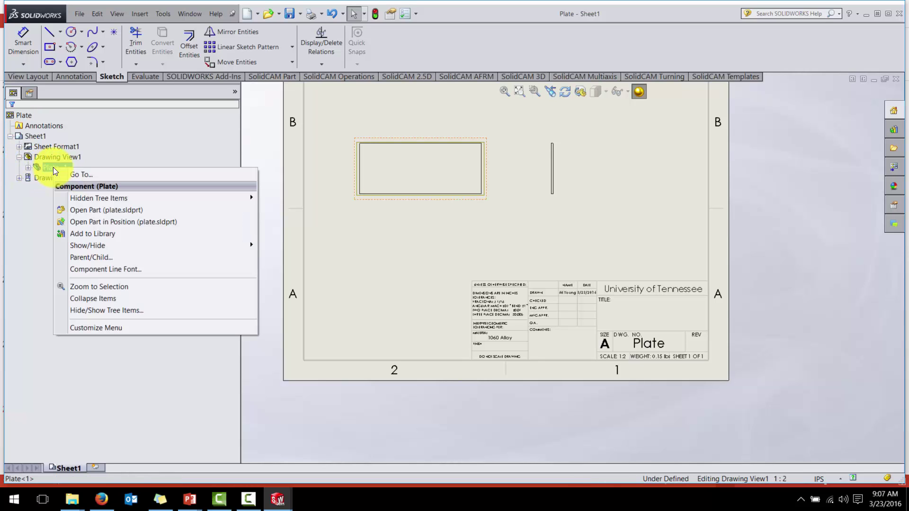
click(101, 210)
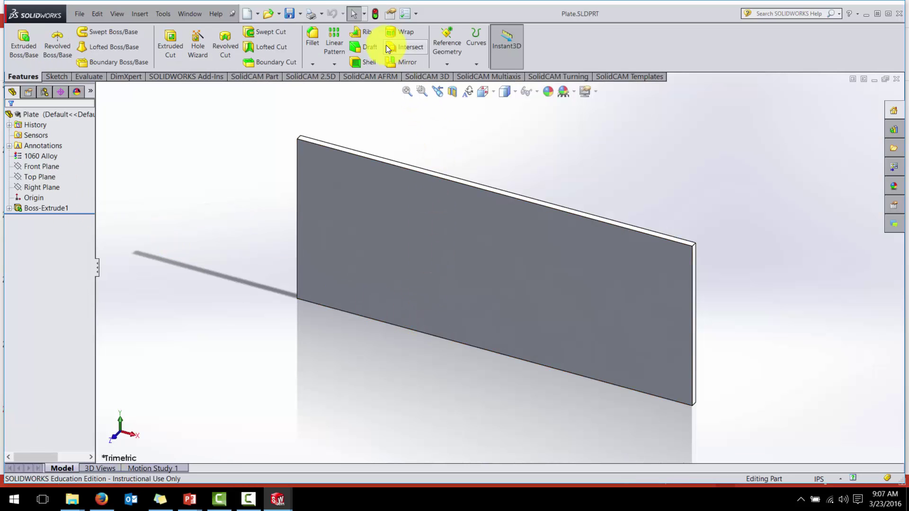
Step: Confirm the part's custom Description property is Blank Plate, then save the part
click(389, 15)
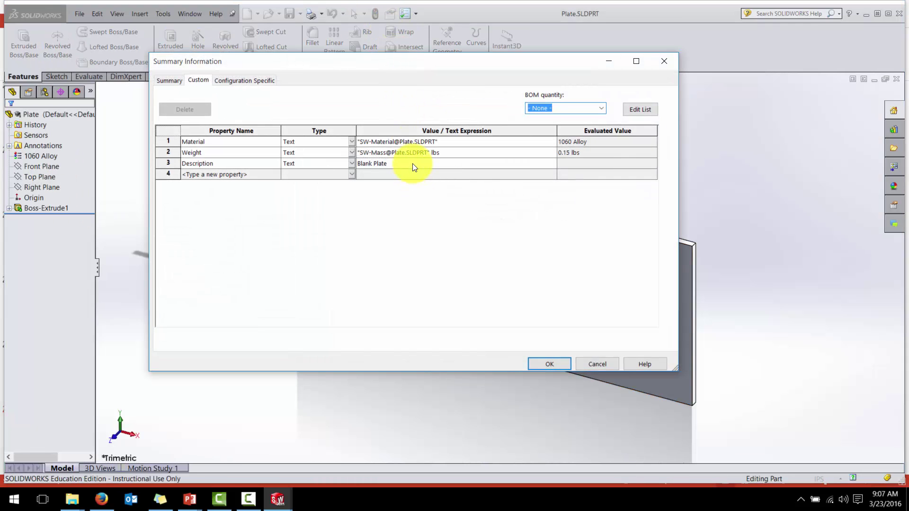
click(411, 163)
click(413, 163)
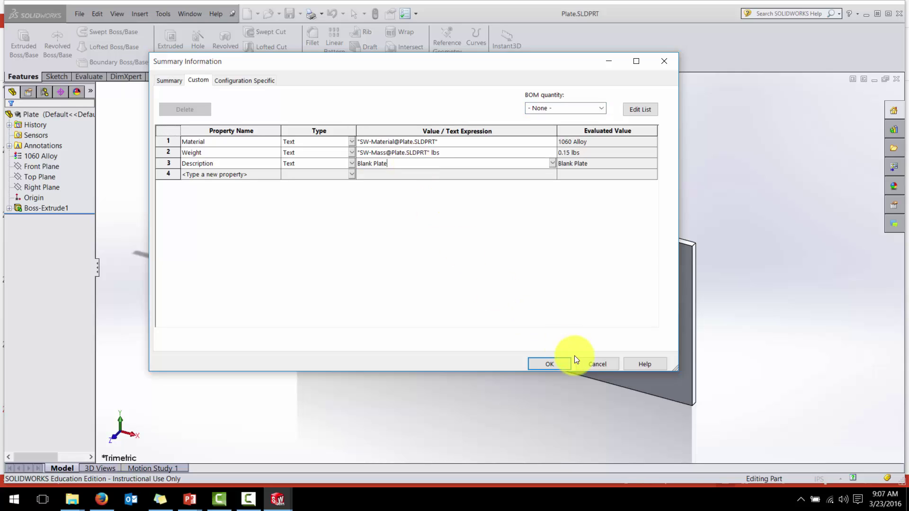
click(546, 365)
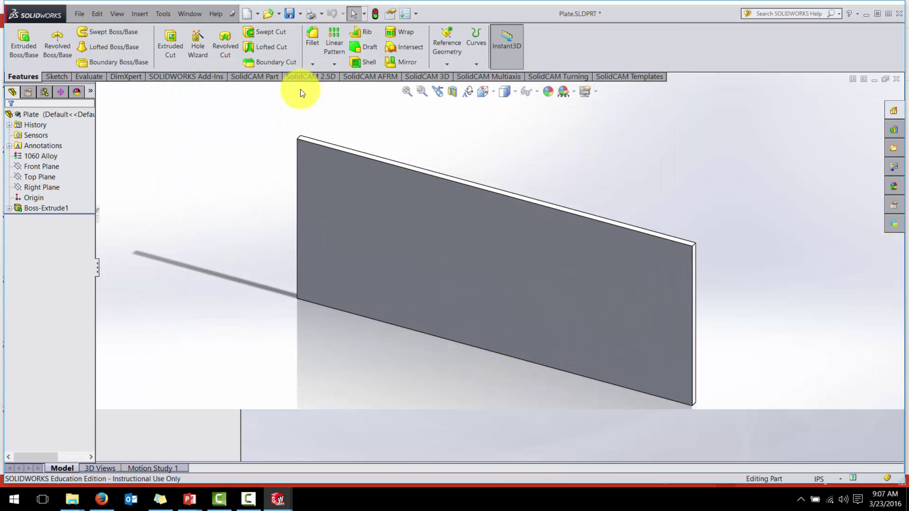
click(288, 17)
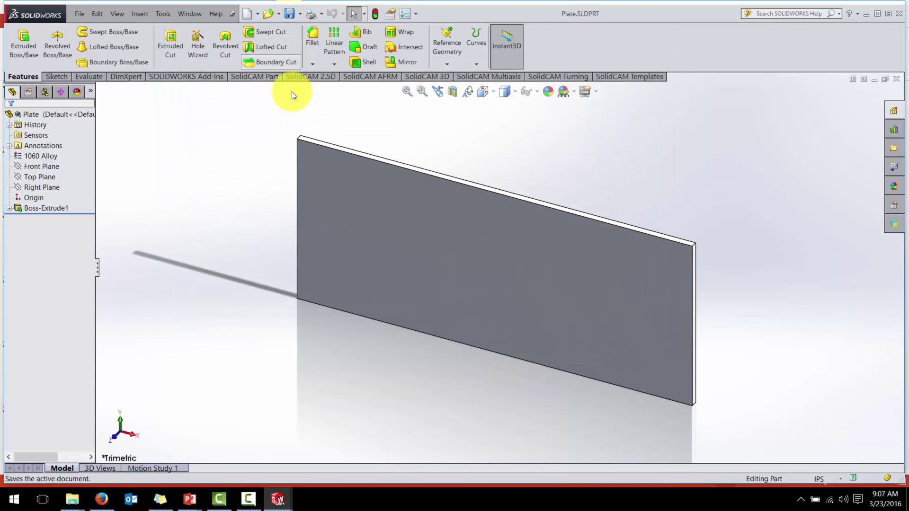
Step: Close the Plate part and check the title block shows Blank Plate, 1060 Alloy, 0.15 lbs
click(872, 81)
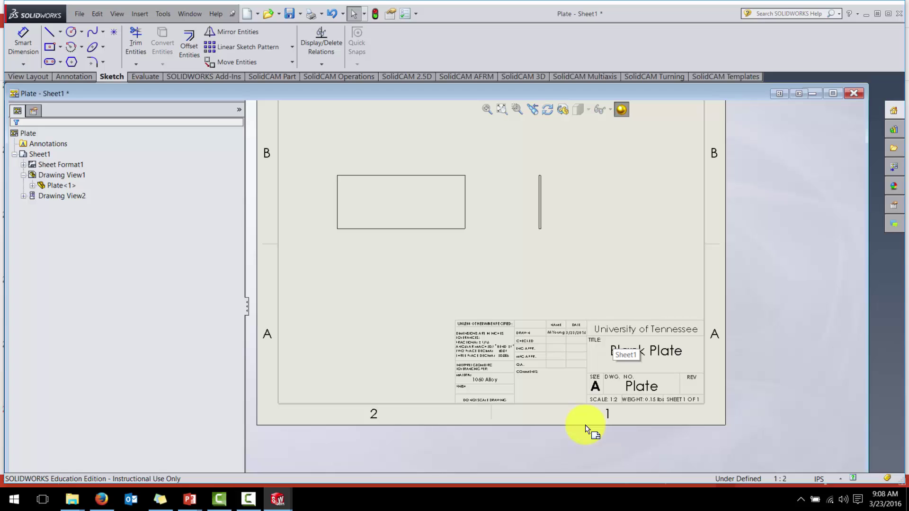
scroll(530, 317, down, 6)
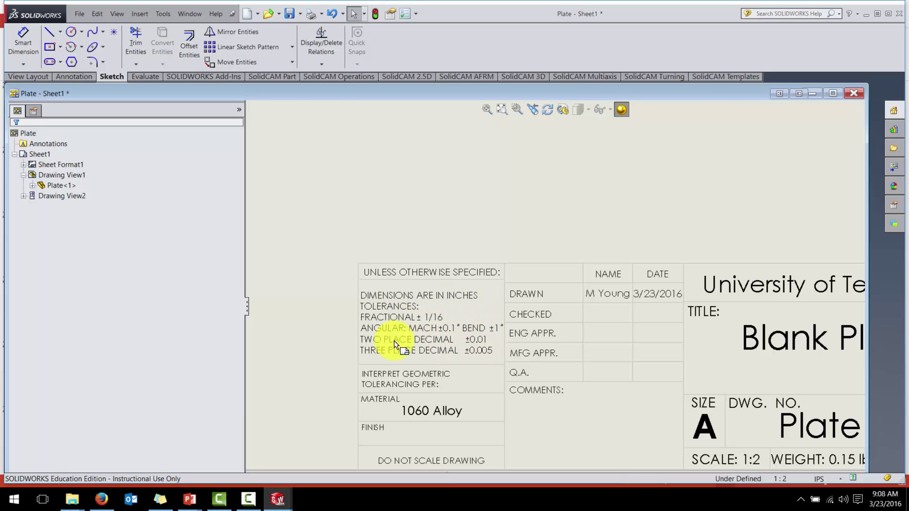
scroll(453, 325, up, 6)
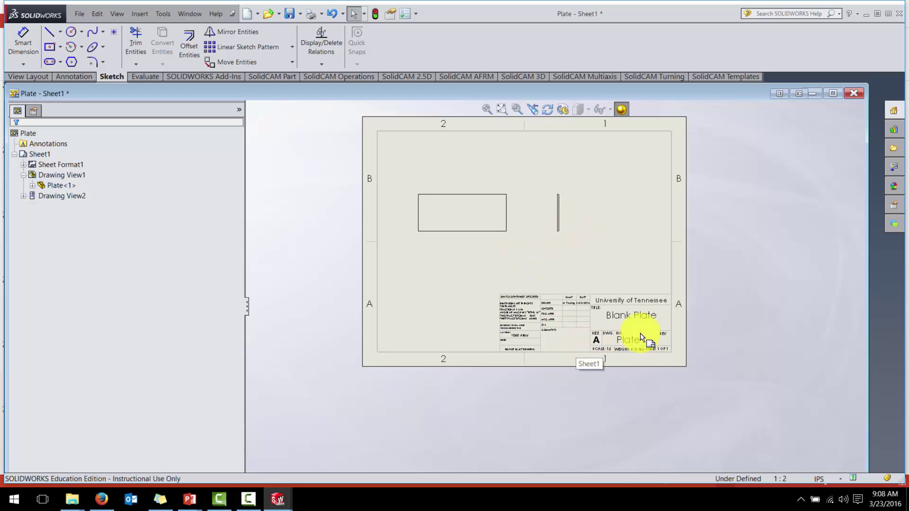
scroll(629, 322, down, 4)
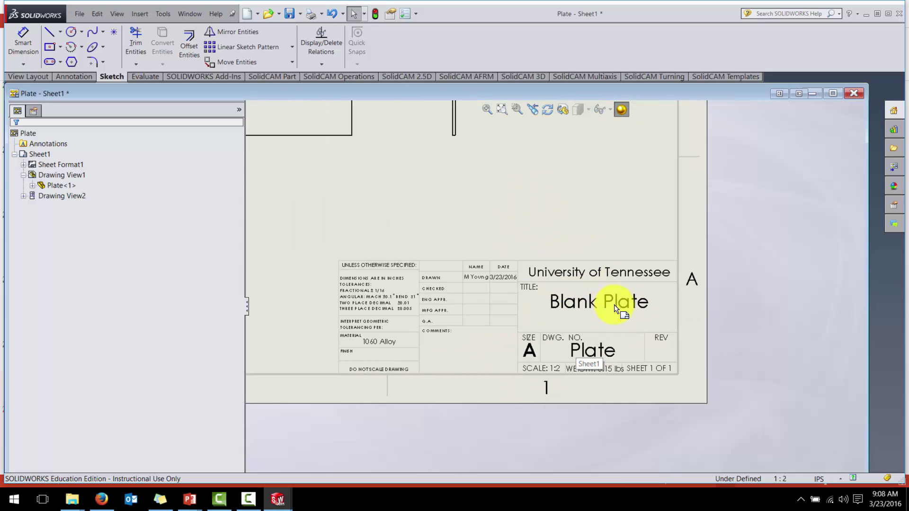